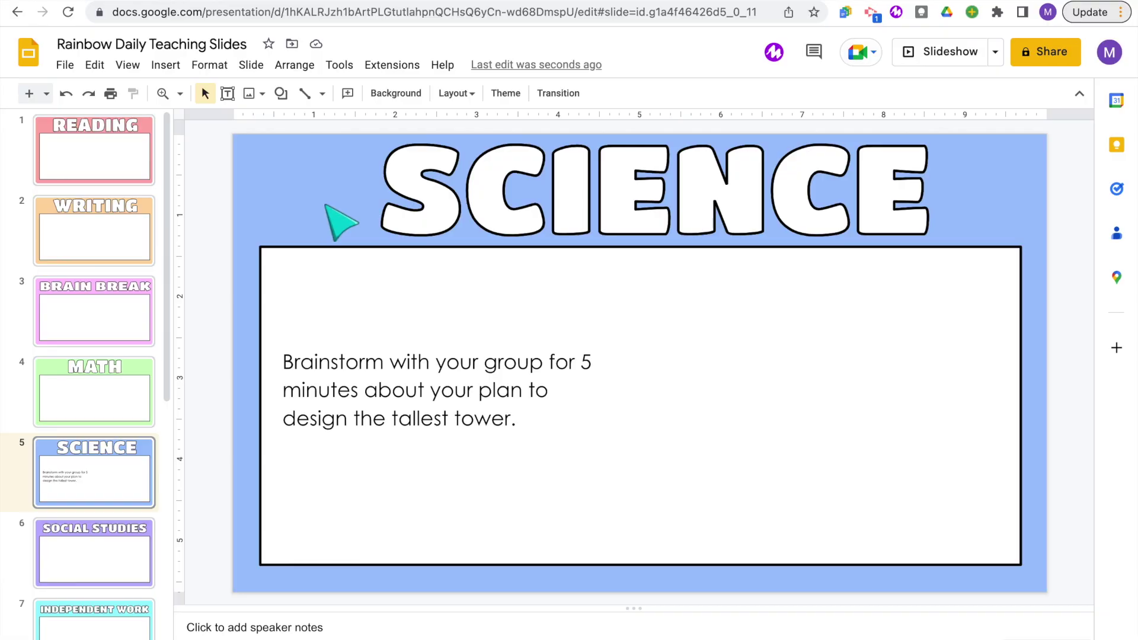
# - Insert the YouTube '5 Minute TIMER Snow with CALM MUSIC' video, found by searching '5 minute timer'
pyautogui.click(175, 67)
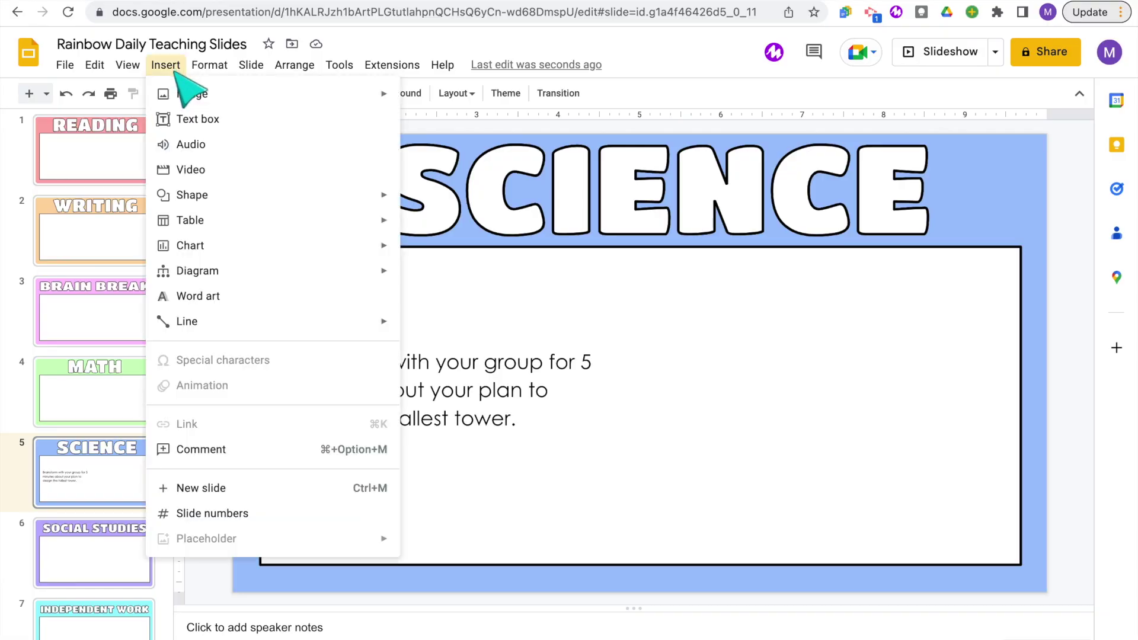
pyautogui.click(191, 168)
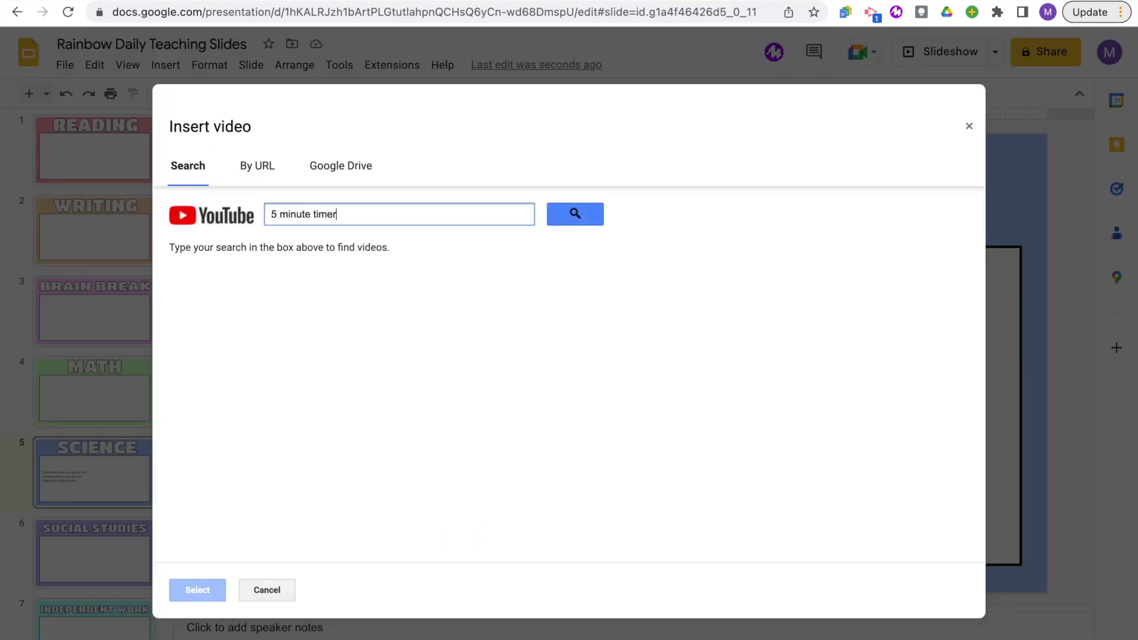
pyautogui.write('5 minute timer')
pyautogui.press('Return')
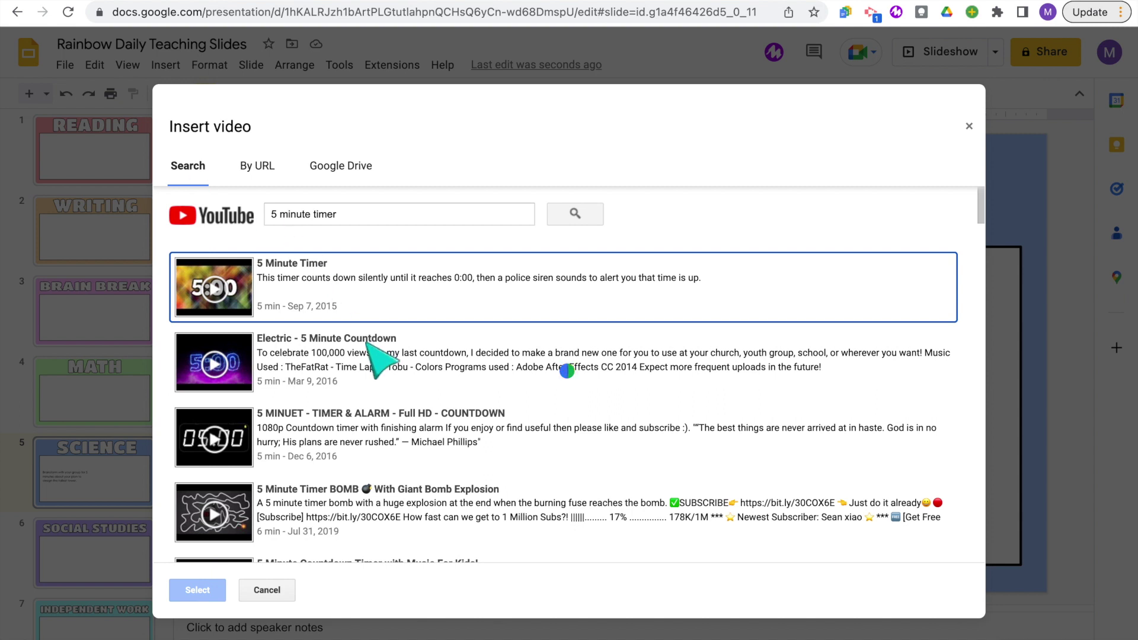
pyautogui.scroll(-12, 497, 415)
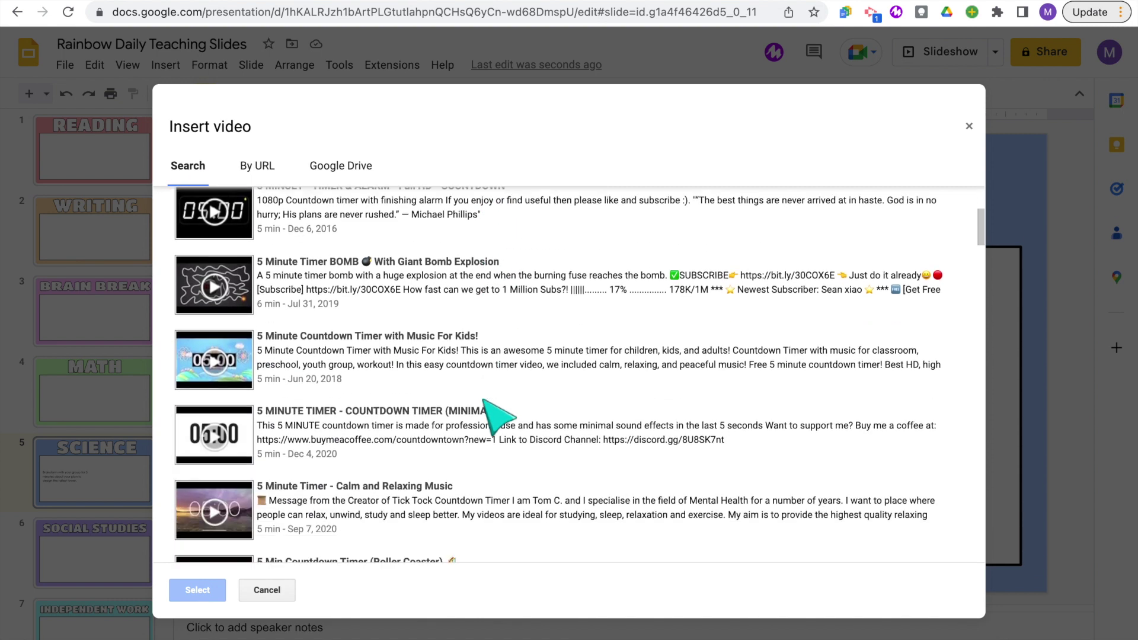
pyautogui.scroll(-5, 495, 417)
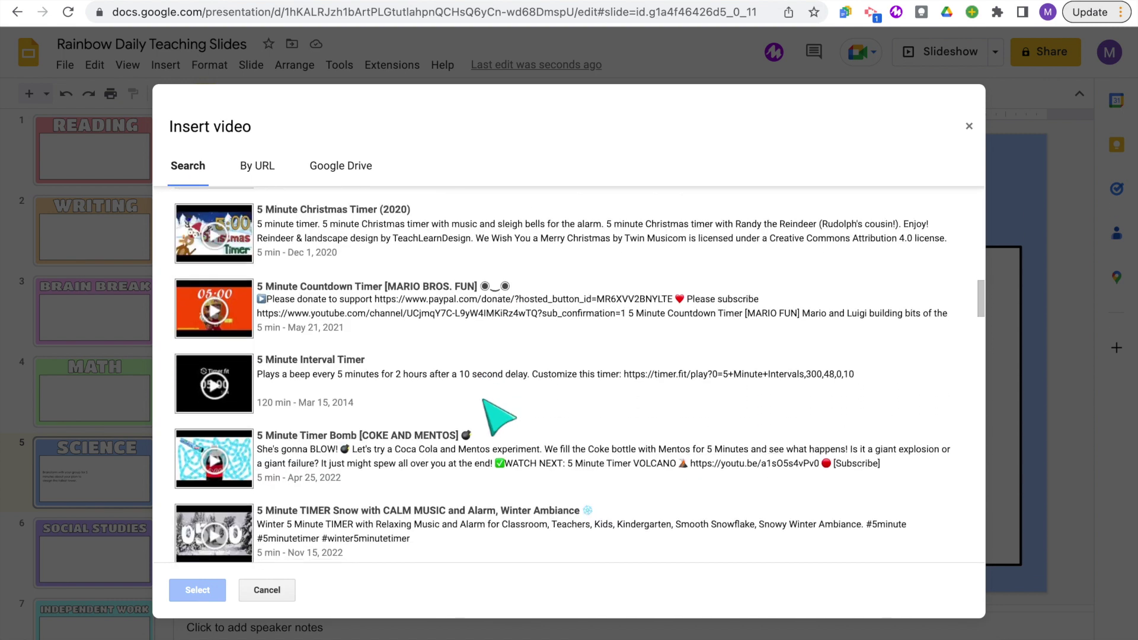
pyautogui.click(367, 426)
pyautogui.click(199, 590)
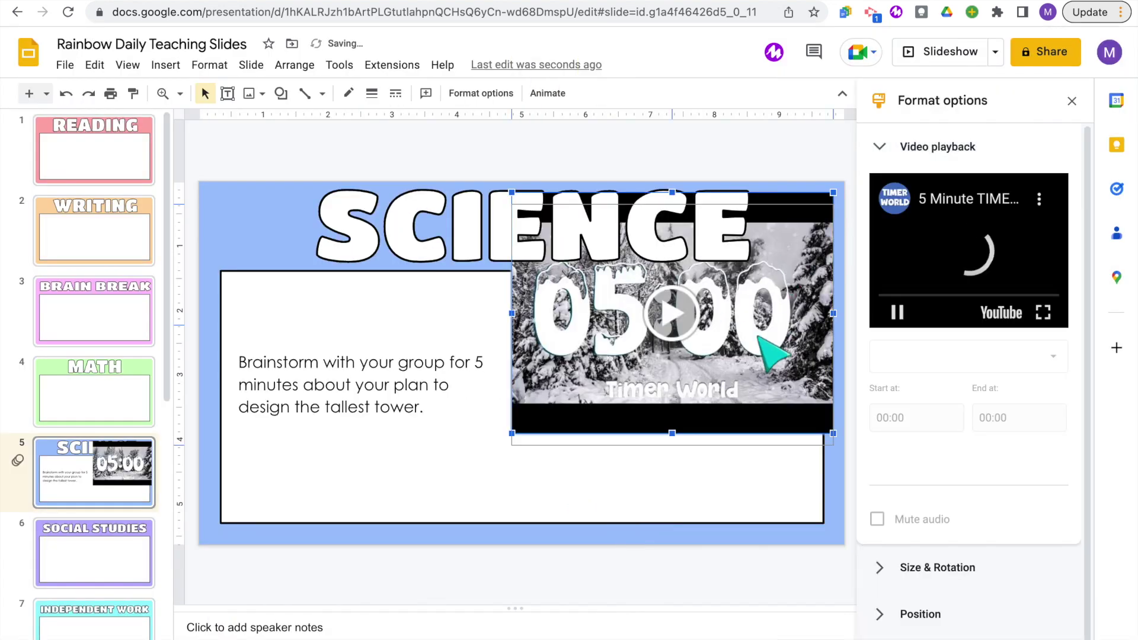
# - Resize the timer video into the white box, set it to play on click, and start it
pyautogui.moveTo(490, 283)
pyautogui.mouseDown()
pyautogui.moveTo(445, 246)
pyautogui.moveTo(500, 292)
pyautogui.moveTo(445, 247)
pyautogui.moveTo(504, 279)
pyautogui.mouseUp()
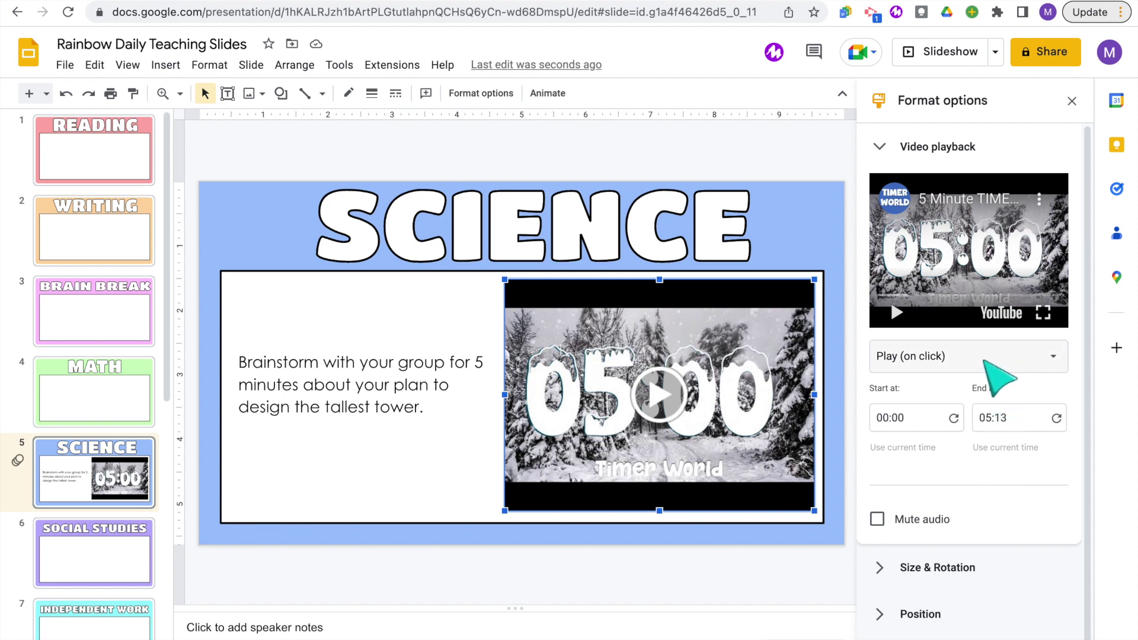
pyautogui.click(1034, 369)
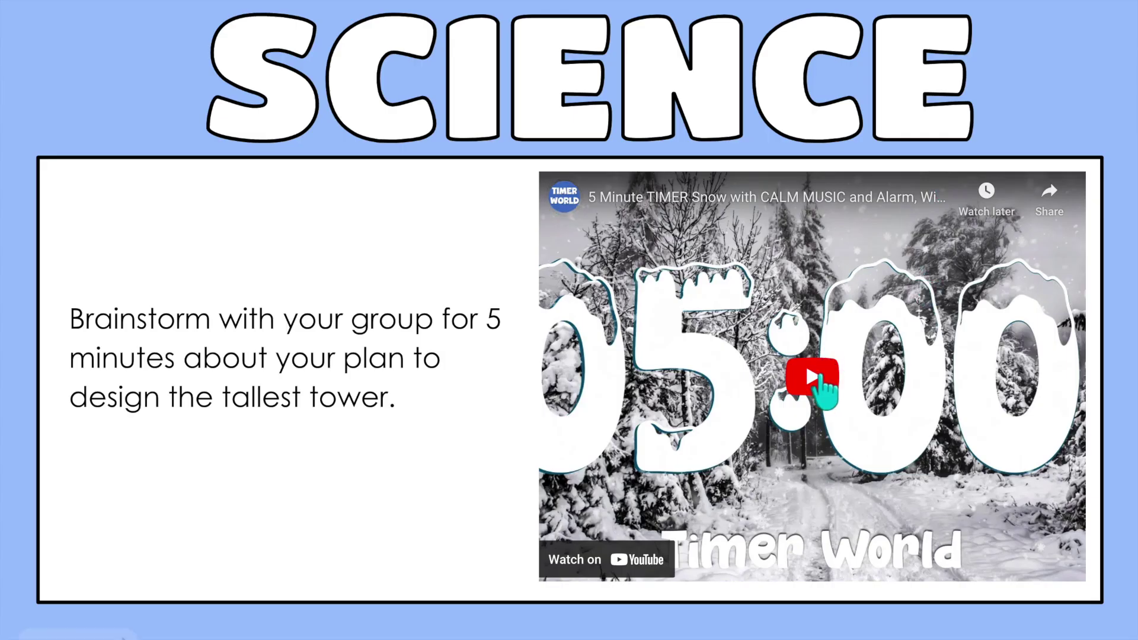
pyautogui.click(821, 385)
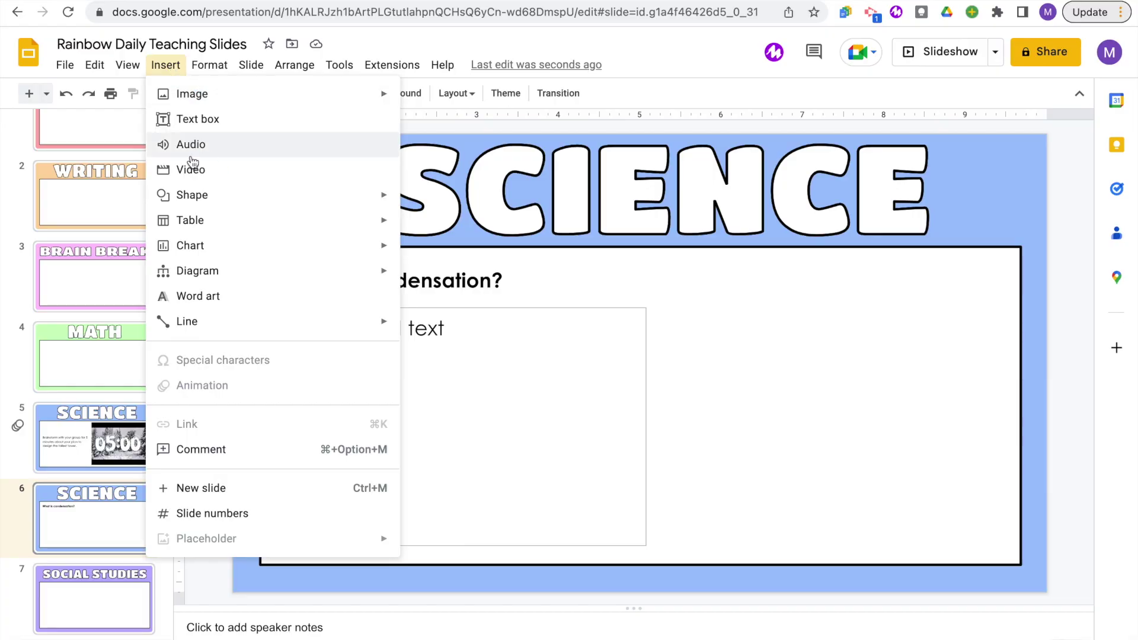
# - Begin inserting another YouTube video on the slide
pyautogui.click(190, 169)
# - Search YouTube for 'water cycle' and insert The Water Cycle video on the slide
pyautogui.tripleClick(397, 214)
pyautogui.write('wate')
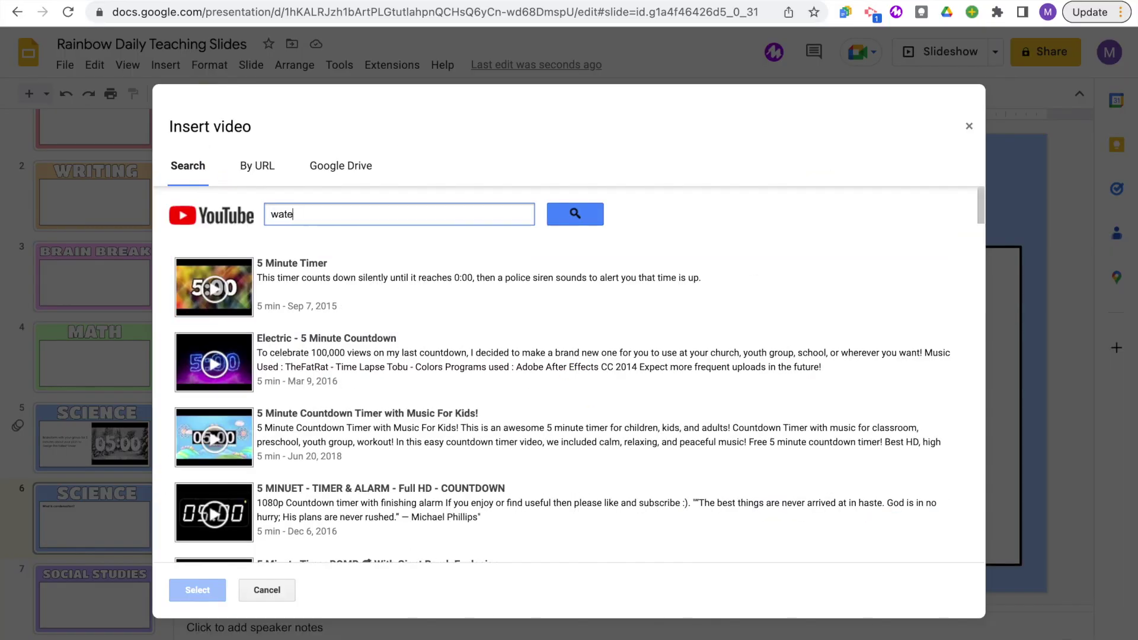
pyautogui.press('Return')
pyautogui.click(213, 286)
pyautogui.click(197, 590)
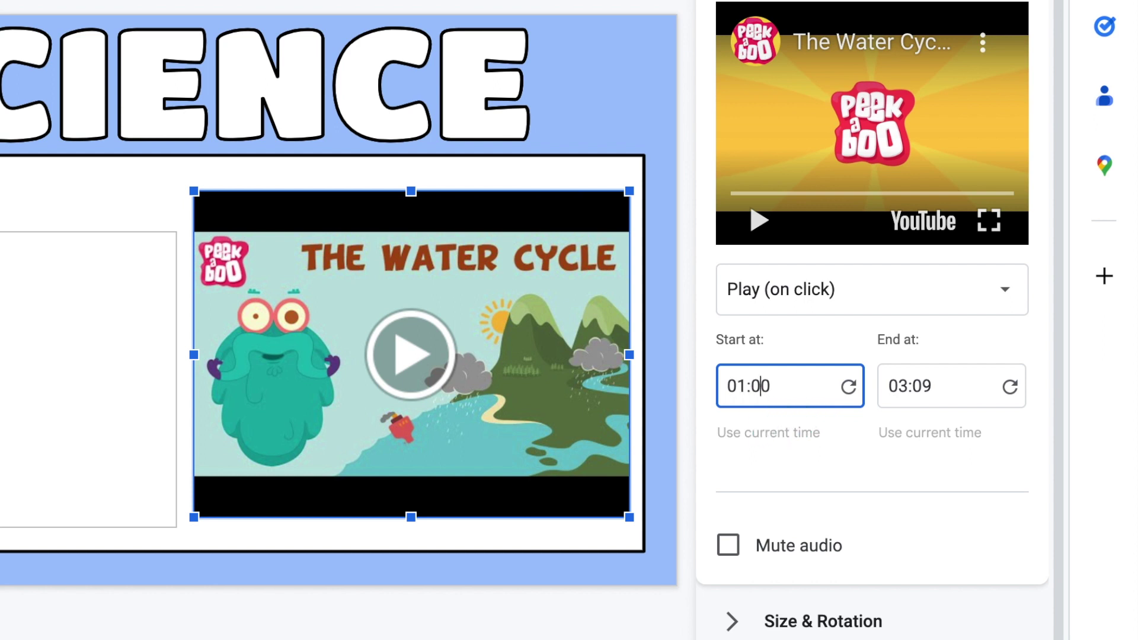
# - Trim the video to play from 01:09 to 01:35, then present the slide and play it
pyautogui.write('9')
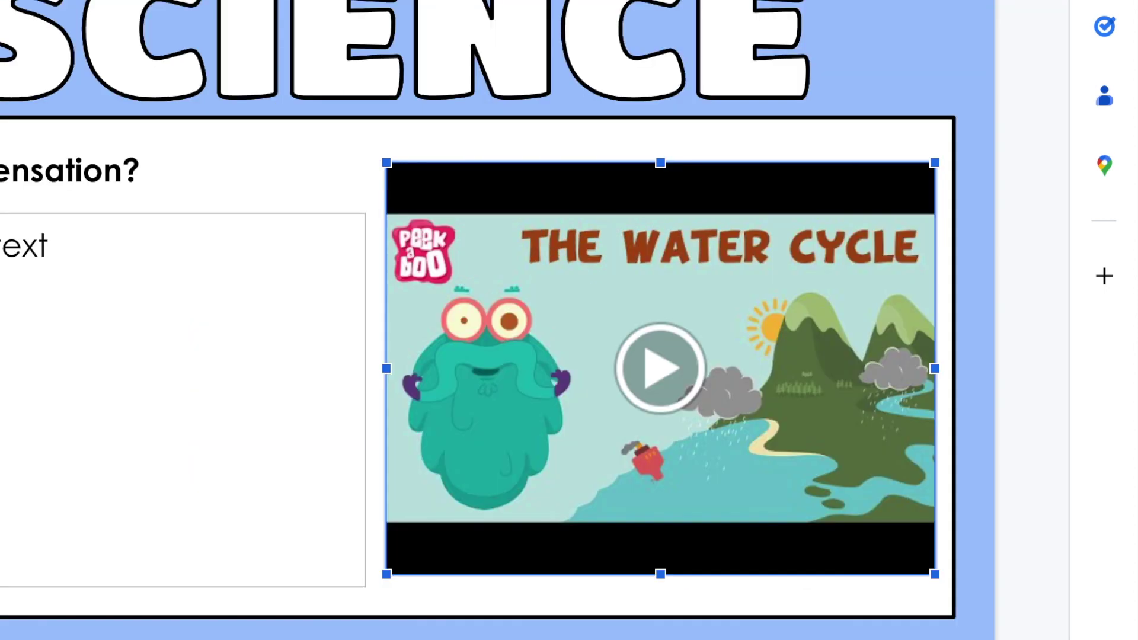
pyautogui.hotkey('ctrl', 'Return')
pyautogui.click(851, 407)
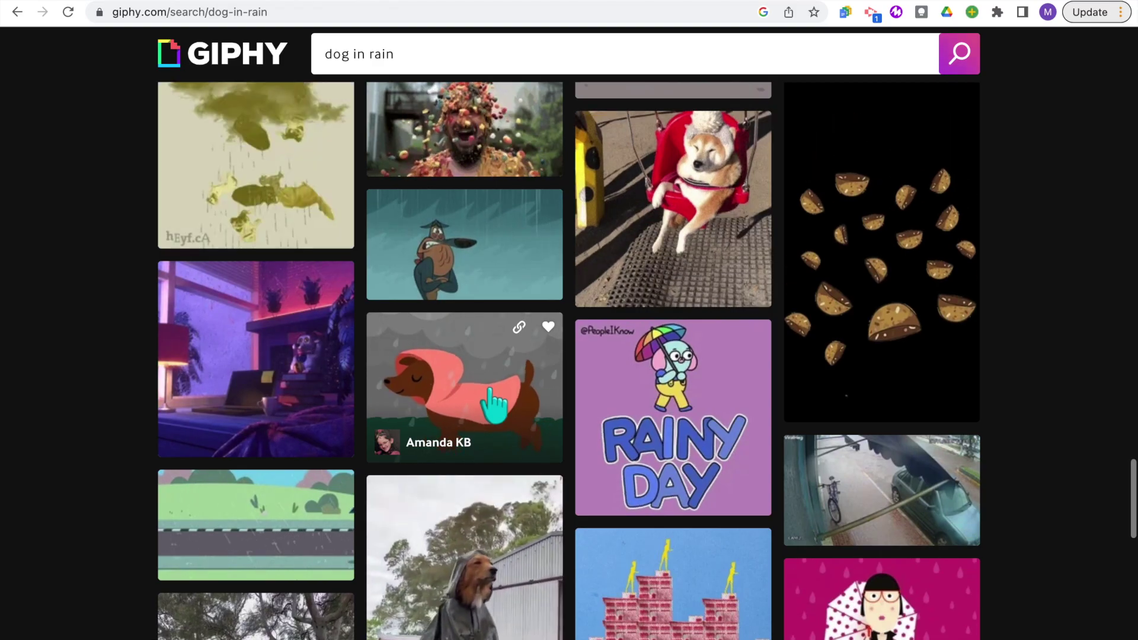
# - Open the dachshund-in-a-raincoat GIF from the 'dog in rain' results
pyautogui.click(491, 402)
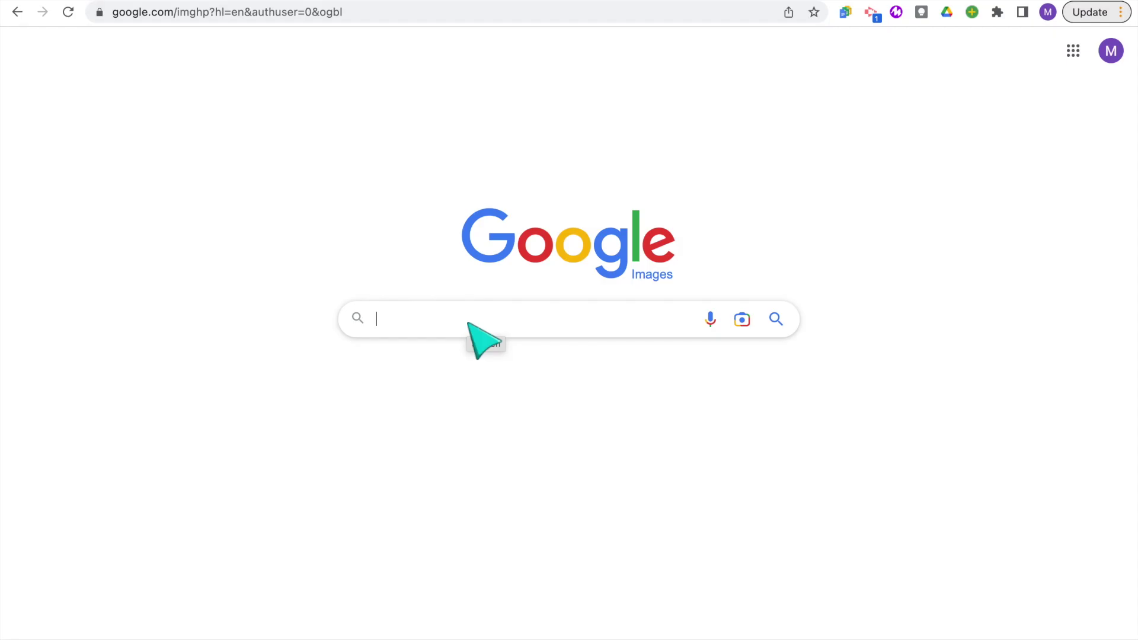
# - Save the Gifer transparent confetti GIF as confetti.gif and drop it onto the Good morning slide
pyautogui.write('confetti transparent')
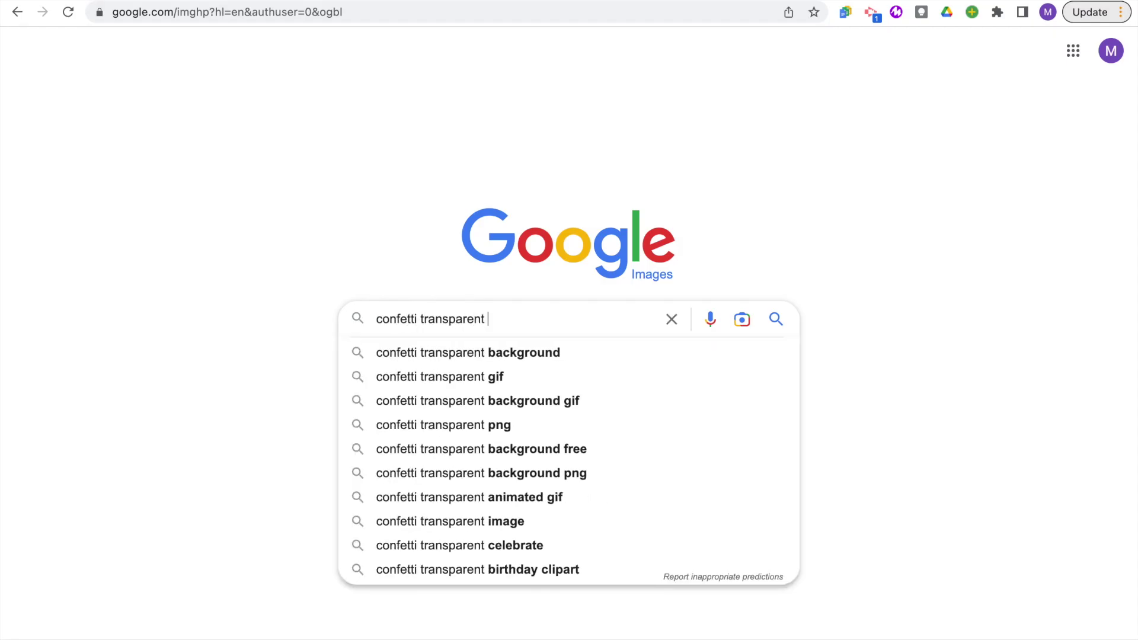
pyautogui.write(' gif')
pyautogui.press('Return')
pyautogui.click(419, 338)
pyautogui.click(588, 323)
pyautogui.rightClick(893, 243)
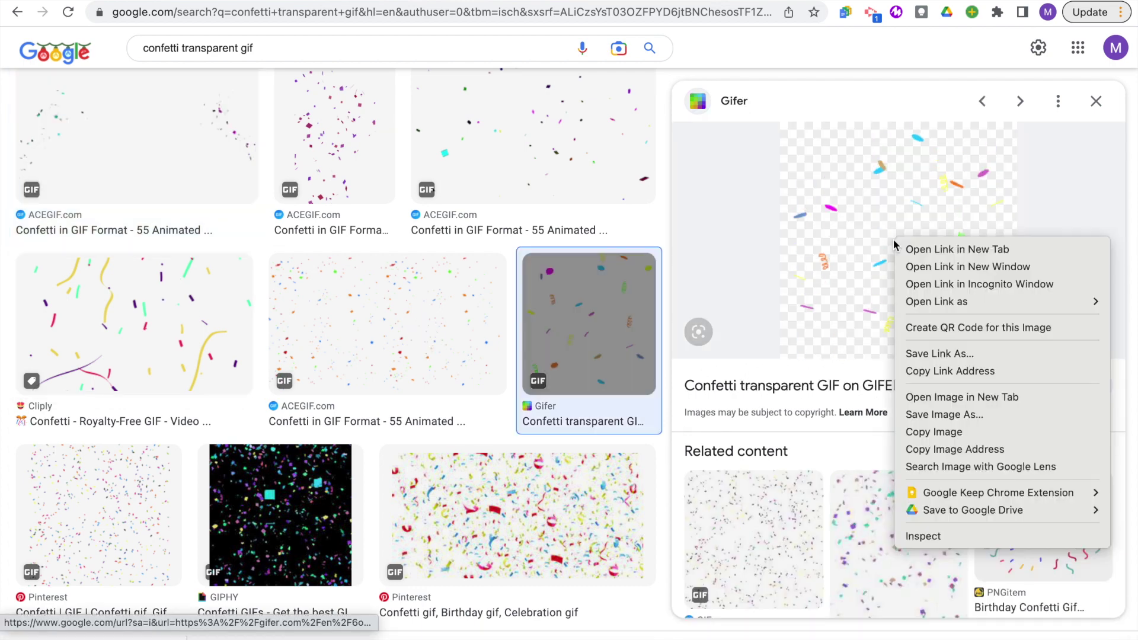
pyautogui.click(942, 414)
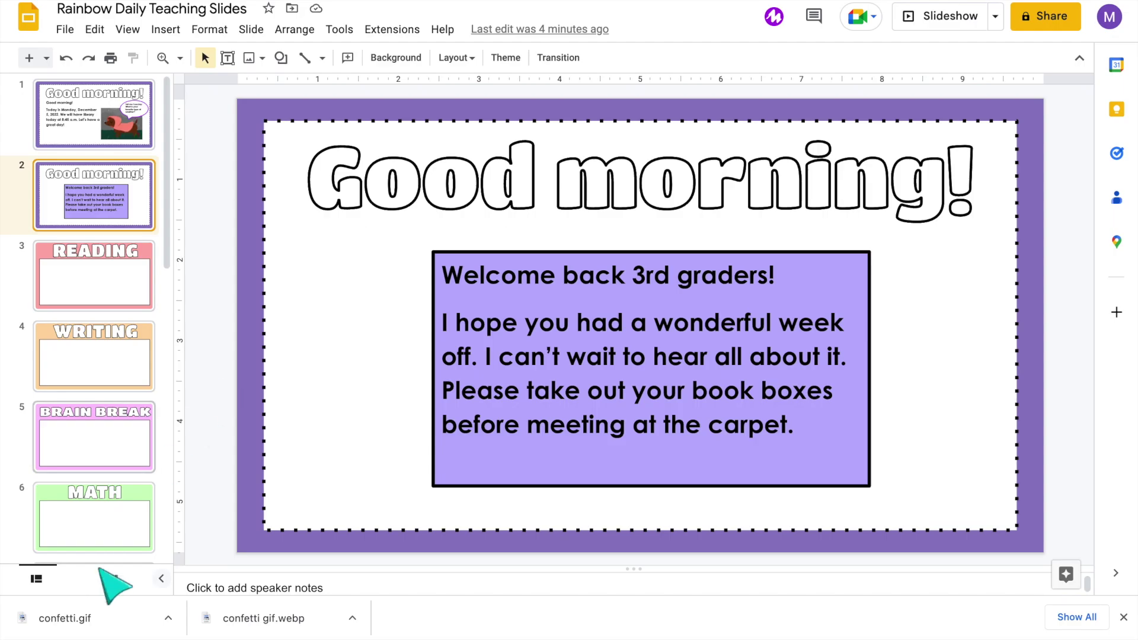
pyautogui.moveTo(83, 617); pyautogui.dragTo(411, 260)
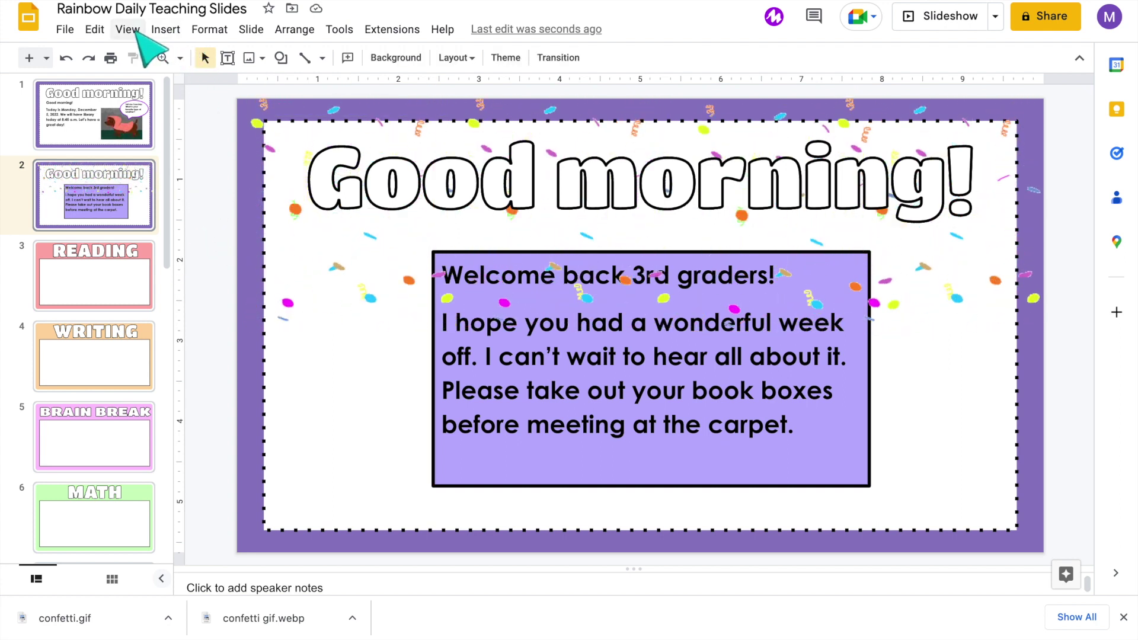
pyautogui.click(136, 34)
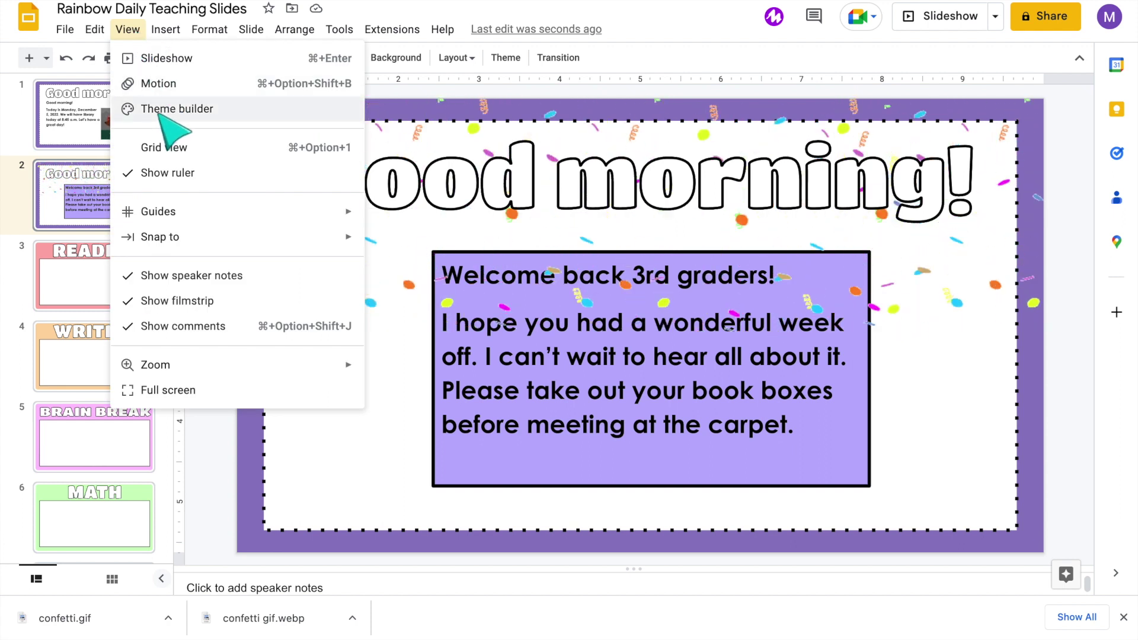
# - Add confetti.gif to the title slide layout in the theme builder, then close it
pyautogui.click(173, 127)
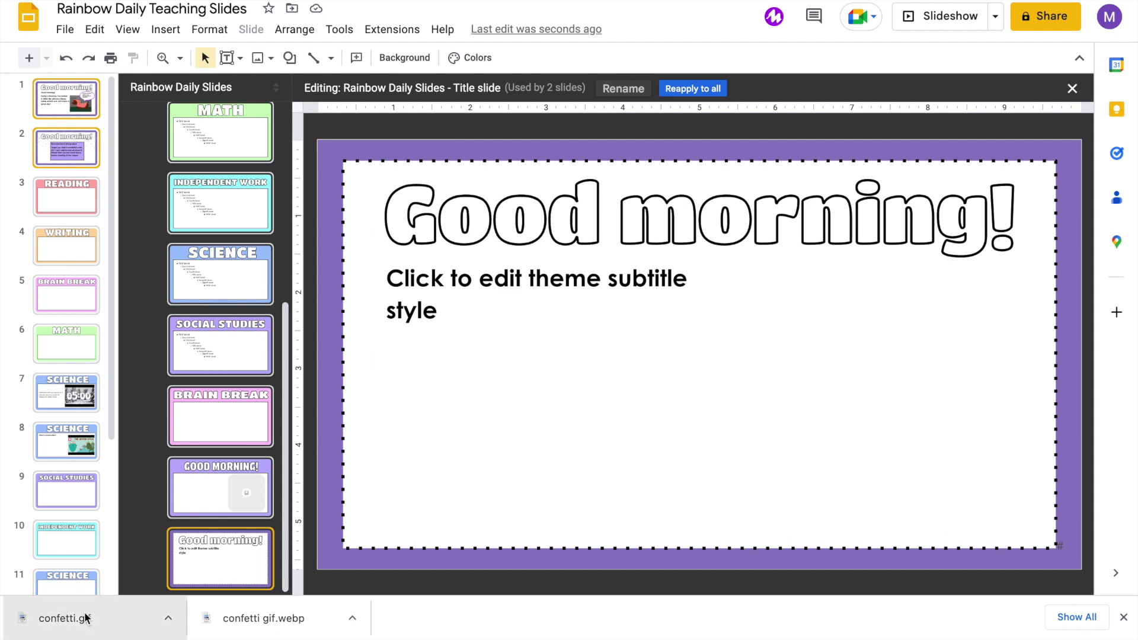
pyautogui.moveTo(84, 617); pyautogui.dragTo(462, 232)
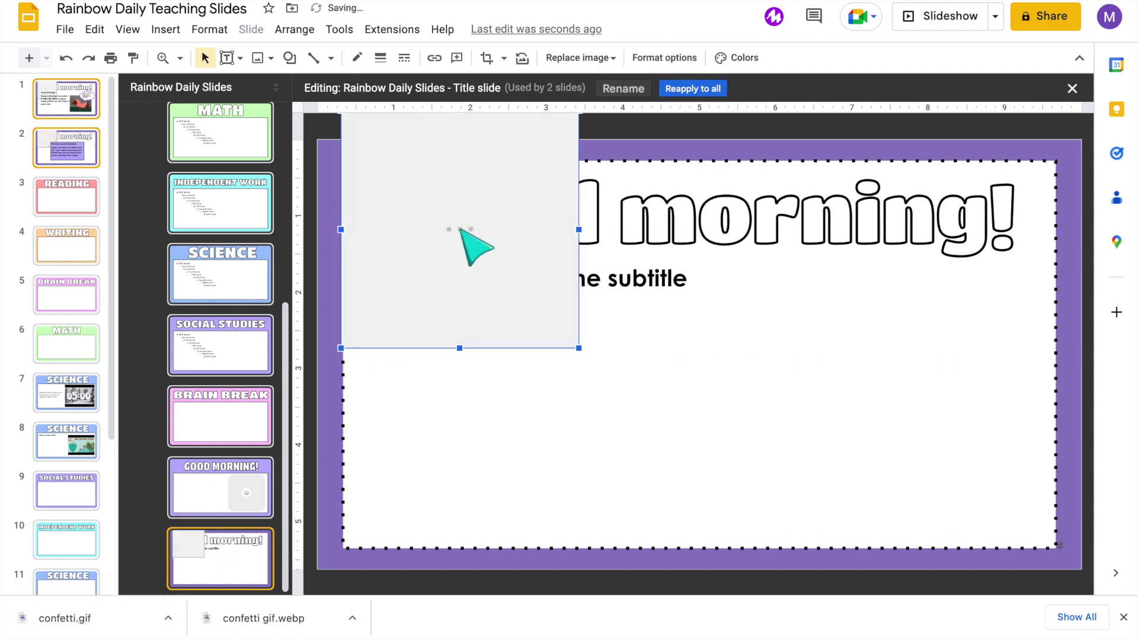
pyautogui.click(1072, 88)
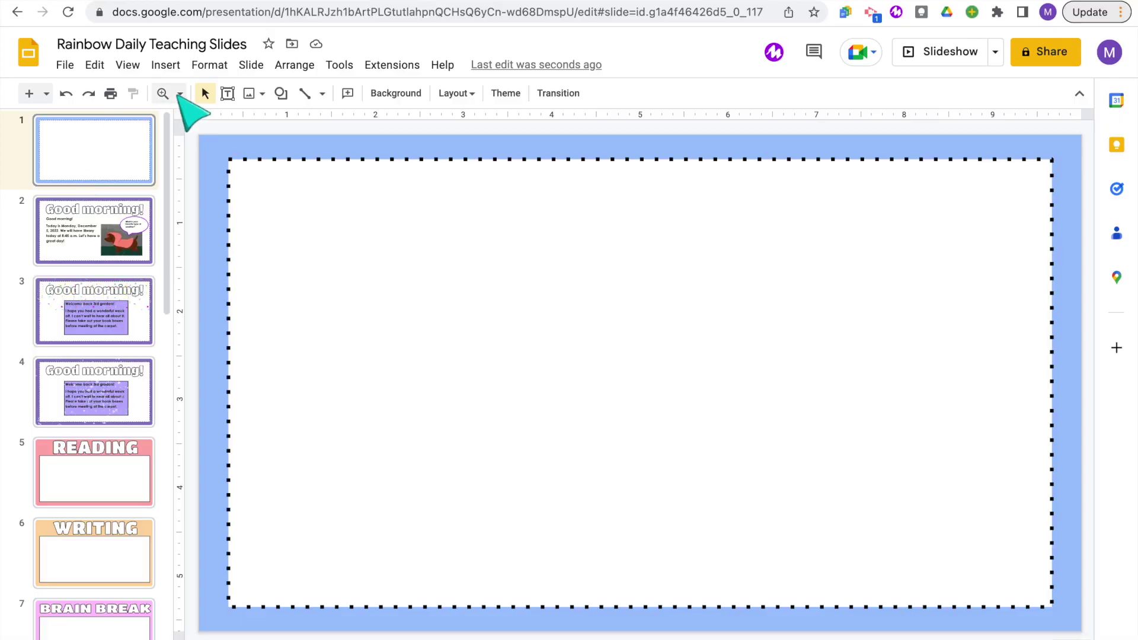
# - Insert 'READING' word art, shrink it and move it near the top of the slide
pyautogui.click(167, 66)
pyautogui.click(212, 298)
pyautogui.write('READING')
pyautogui.press('Return')
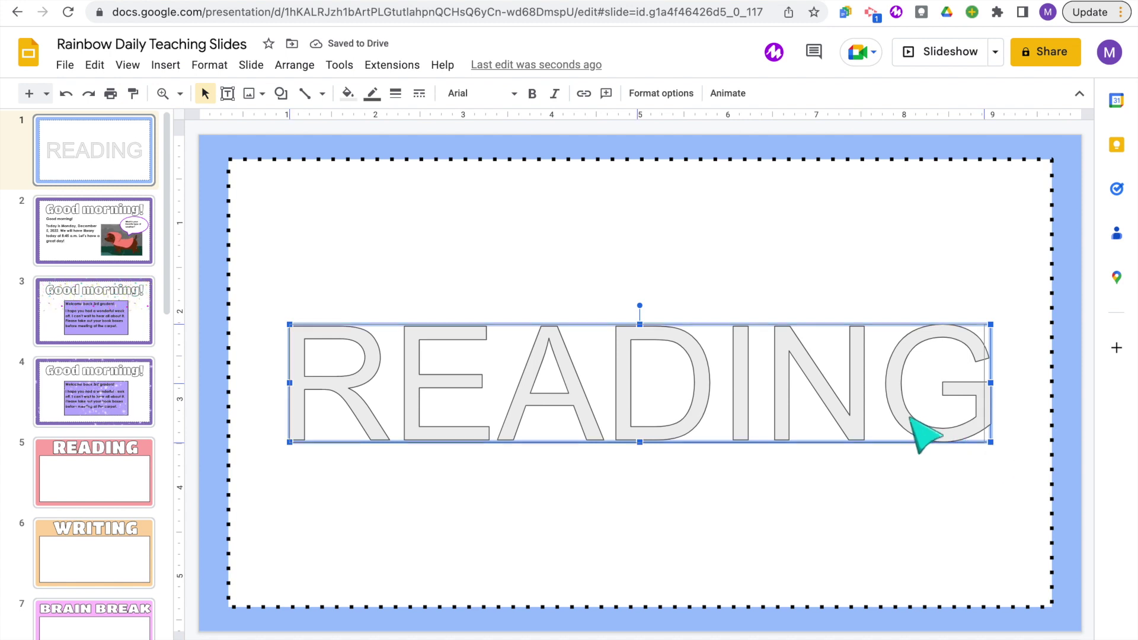
pyautogui.moveTo(990, 442); pyautogui.dragTo(901, 414)
pyautogui.moveTo(675, 332); pyautogui.dragTo(719, 276)
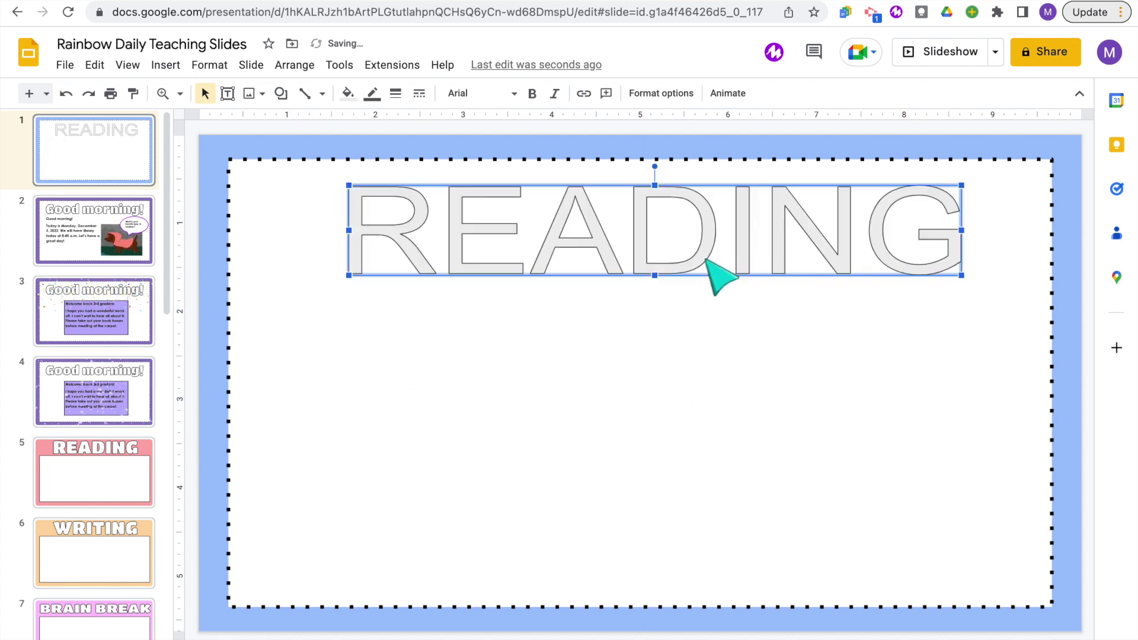
# - Change the READING font to Oswald from the added fonts, then to Titan One
pyautogui.click(513, 94)
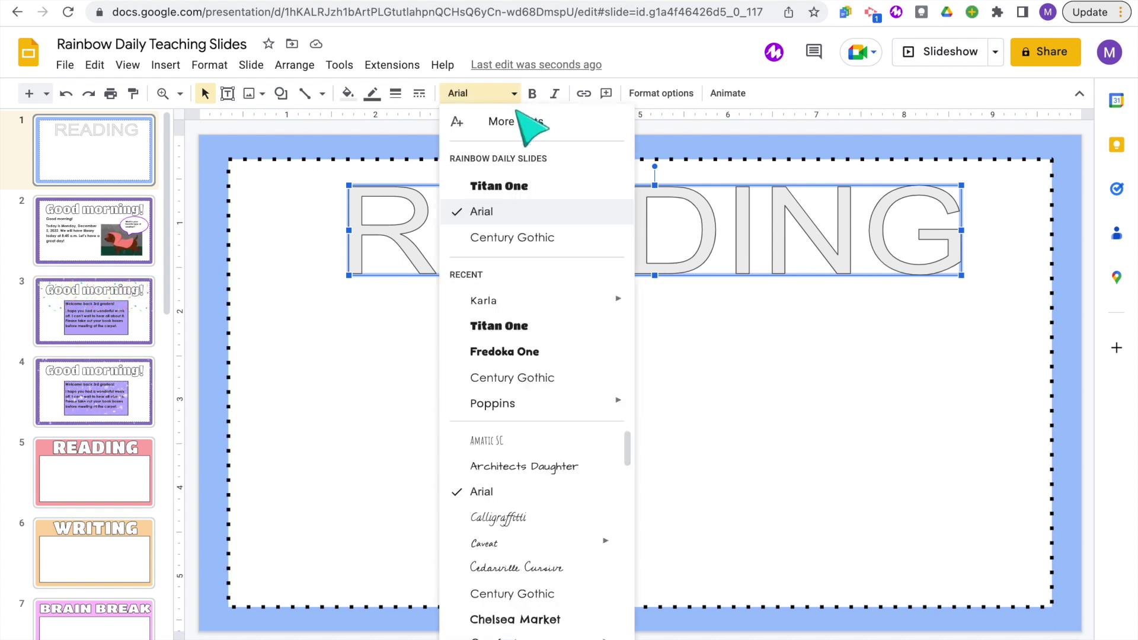
pyautogui.click(540, 122)
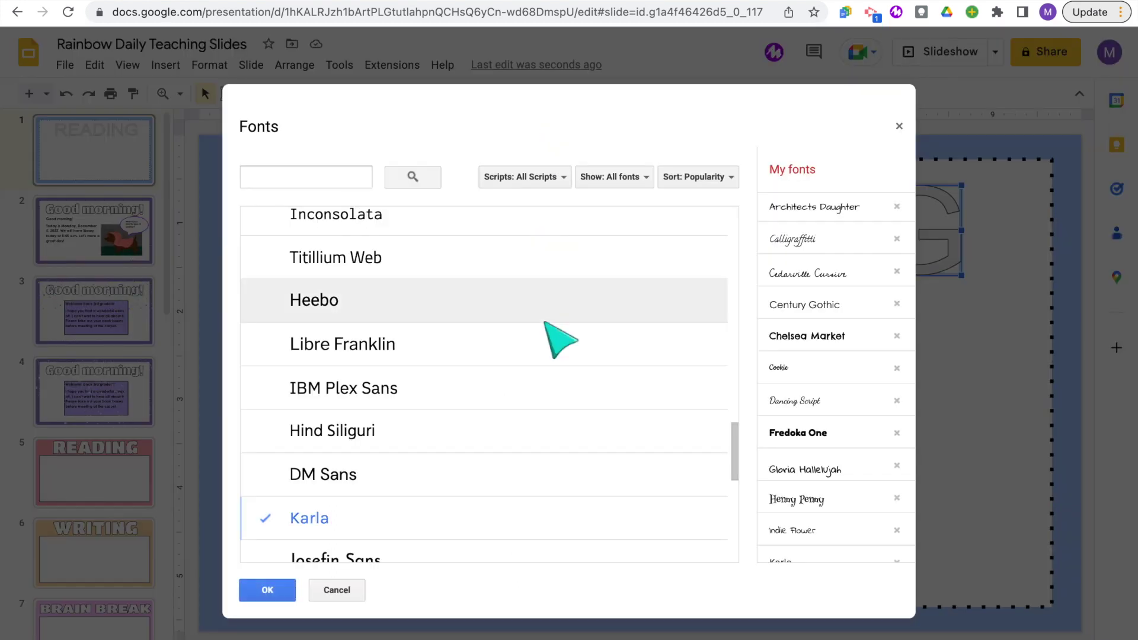
pyautogui.scroll(15, 560, 339)
pyautogui.scroll(-4, 545, 323)
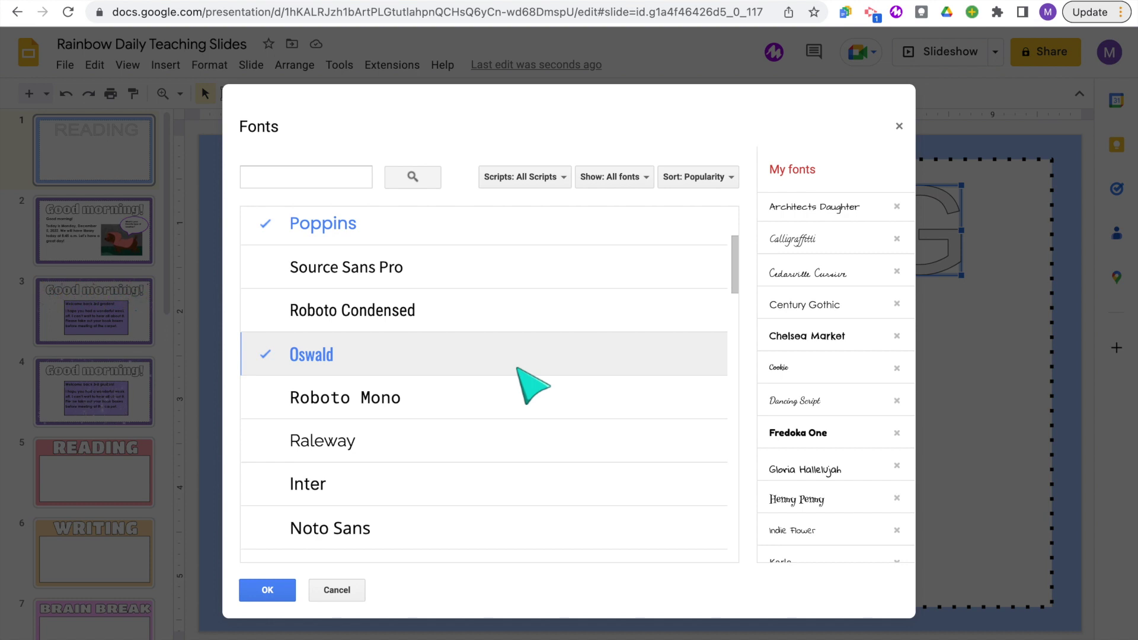
pyautogui.click(269, 590)
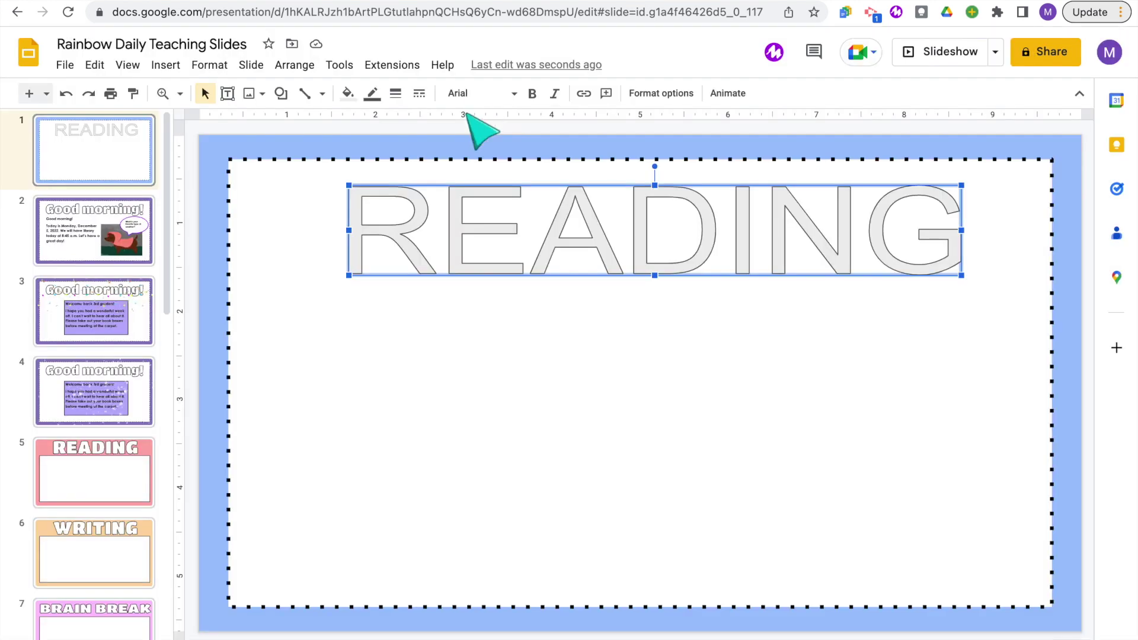
pyautogui.click(513, 94)
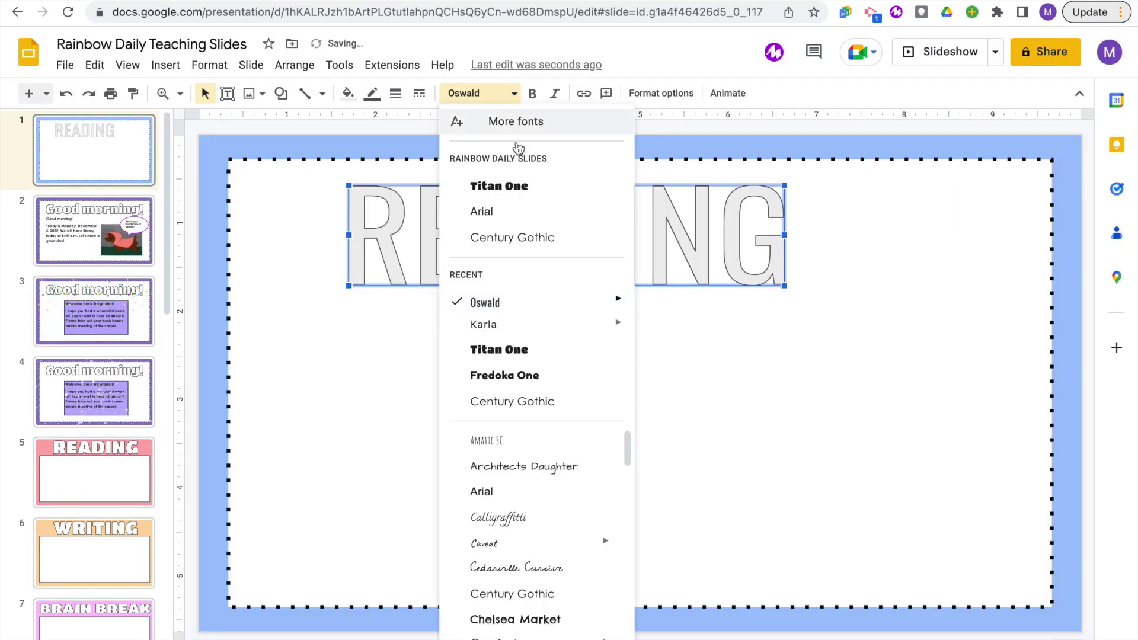
pyautogui.click(521, 186)
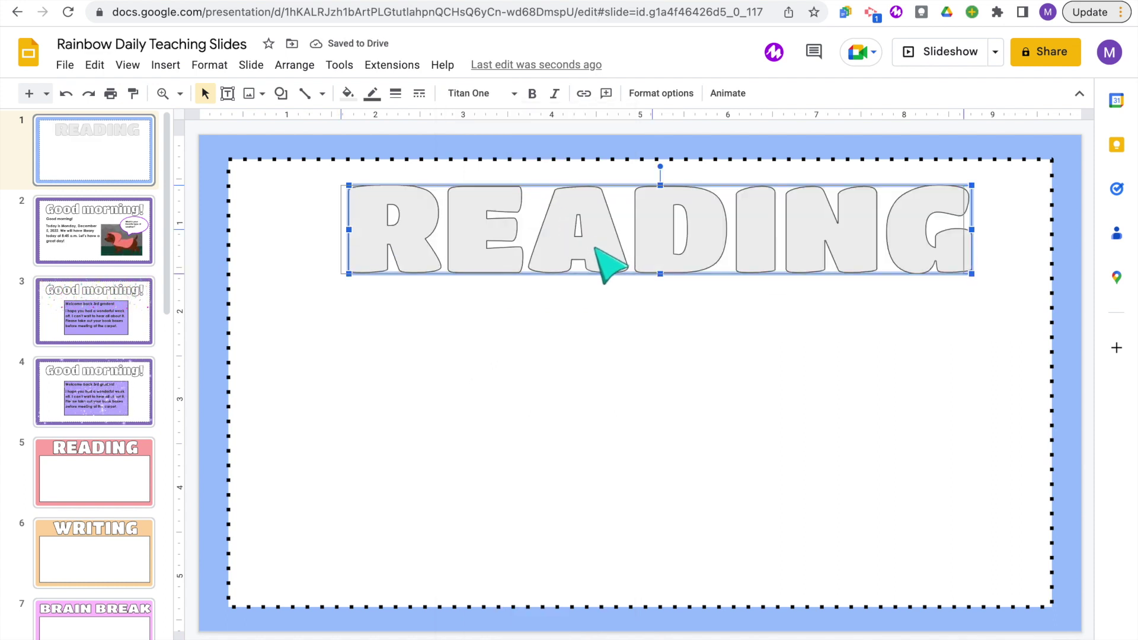
# - Fill the READING word art light blue with a thick black outline
pyautogui.click(347, 93)
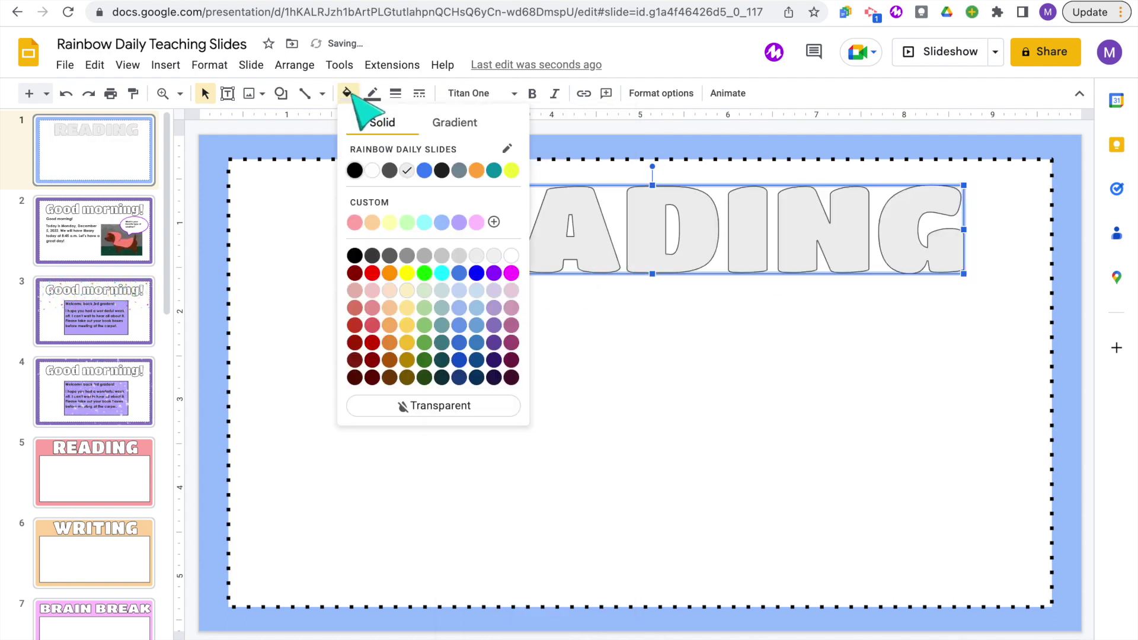
pyautogui.click(442, 223)
pyautogui.click(373, 93)
pyautogui.click(379, 140)
pyautogui.click(395, 93)
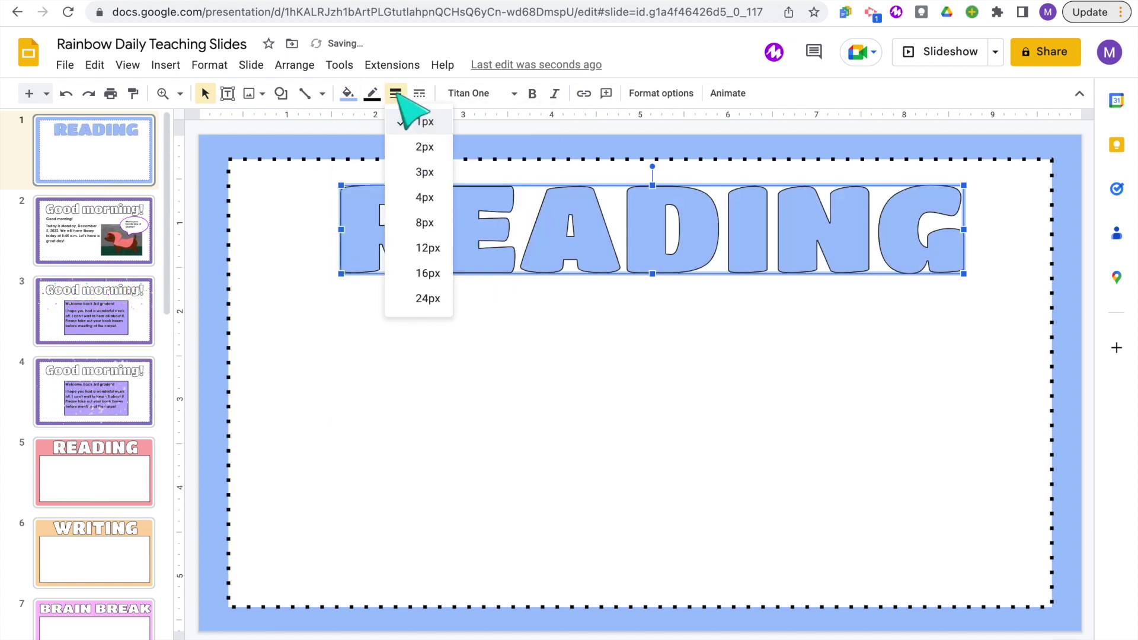
pyautogui.click(422, 176)
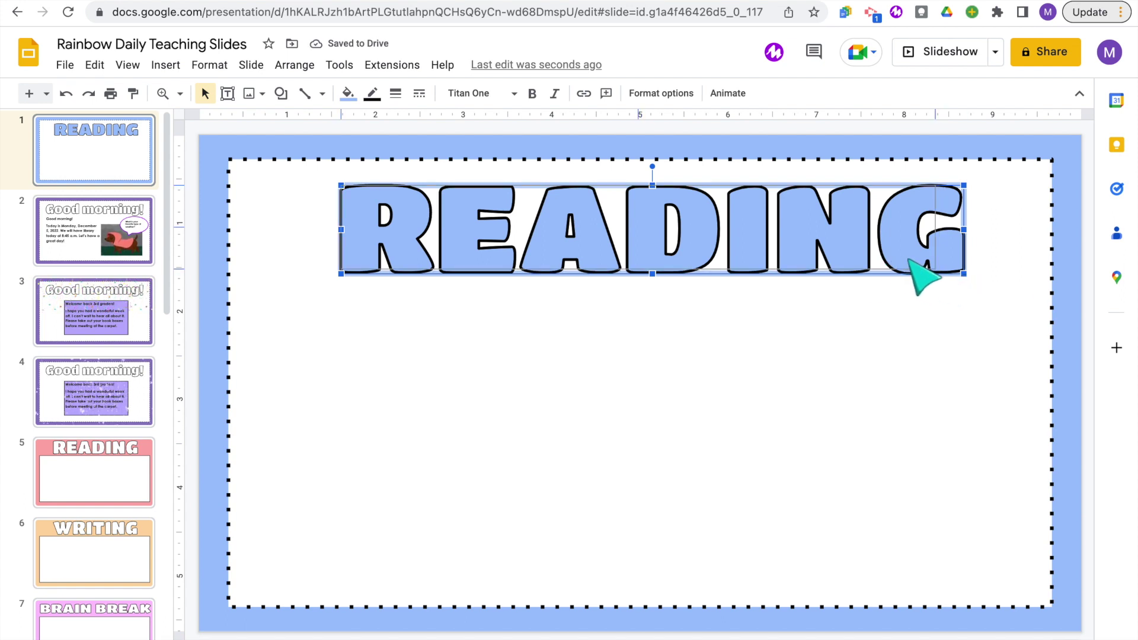
# - Resize the READING word art and nudge it slightly left and up
pyautogui.moveTo(902, 256); pyautogui.dragTo(1018, 281)
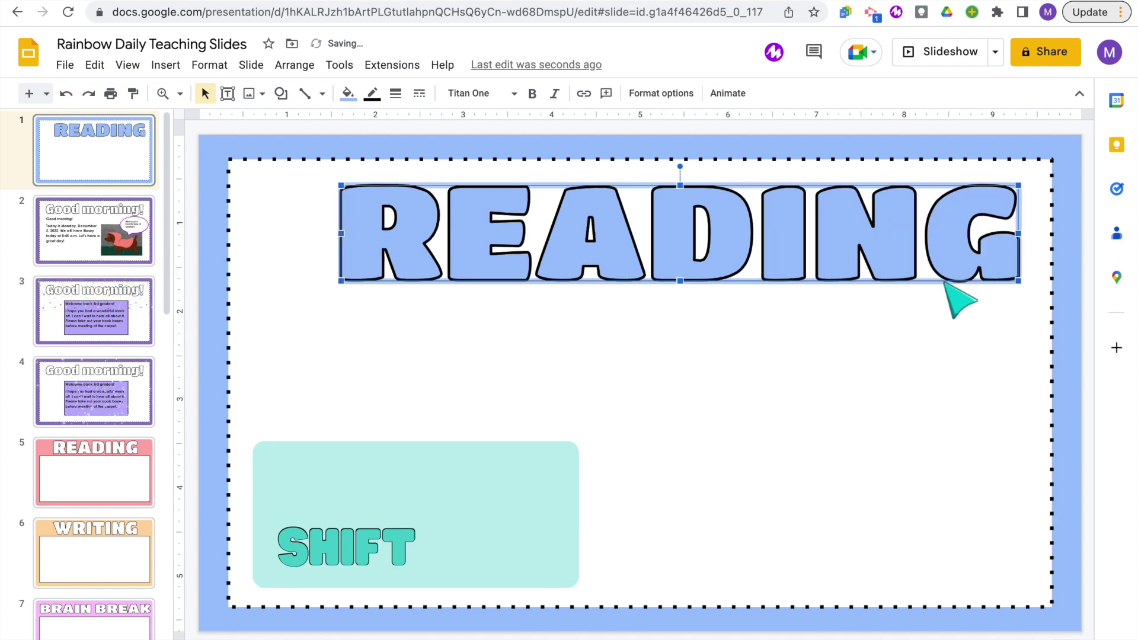
pyautogui.moveTo(901, 259); pyautogui.dragTo(877, 256)
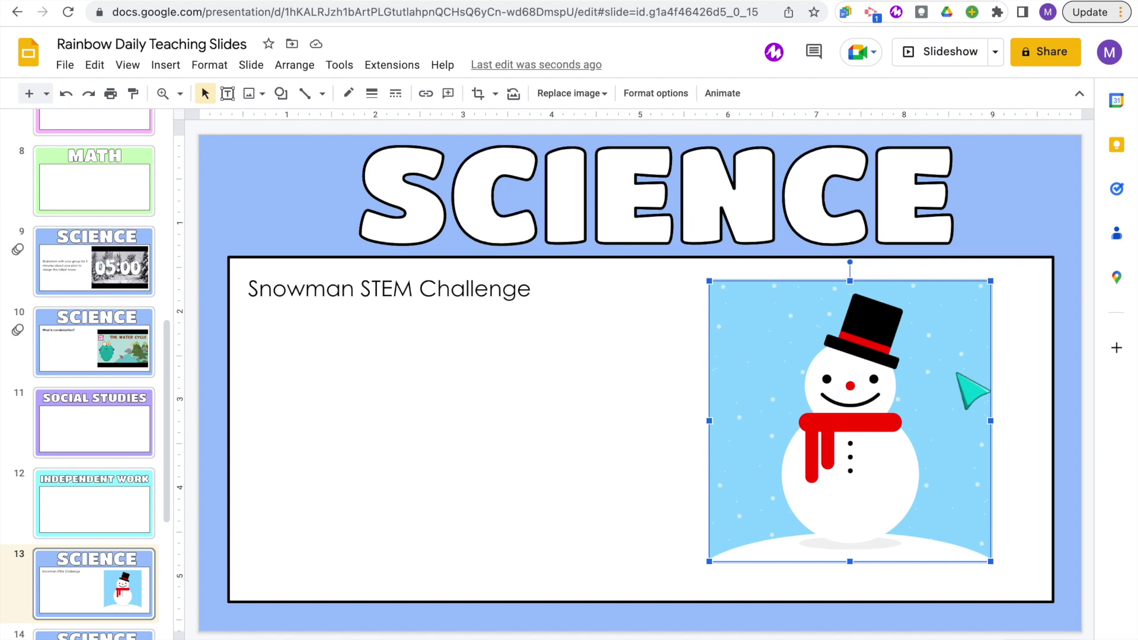
pyautogui.click(495, 93)
# - Mask the snowman picture as an oval, then a triangle, and finally a heart
pyautogui.moveTo(541, 118)
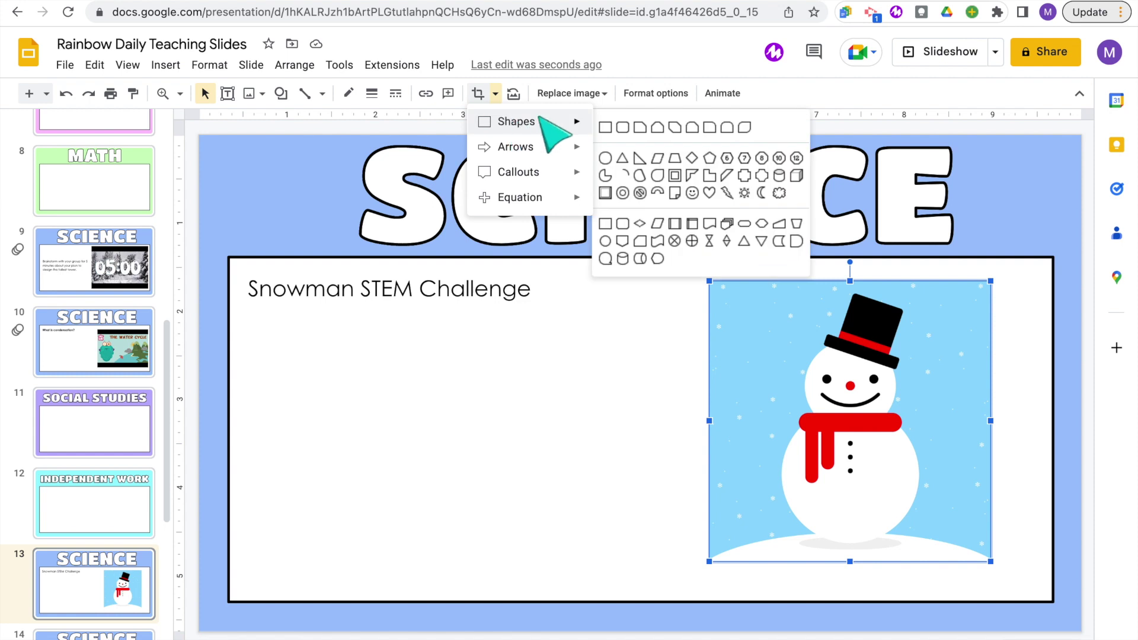
pyautogui.click(605, 158)
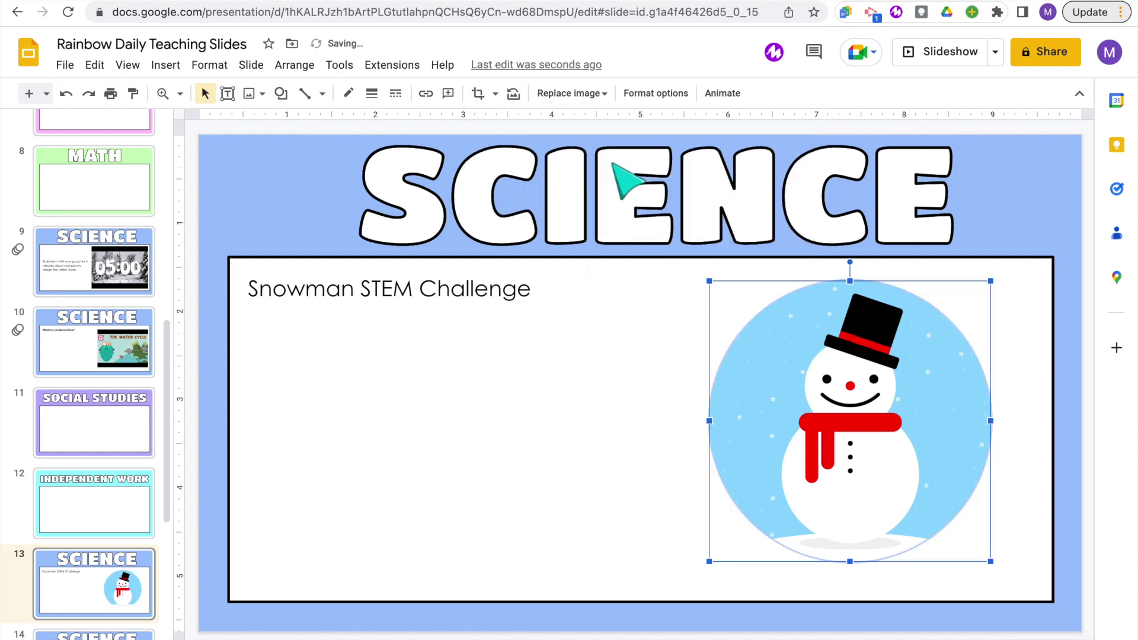
pyautogui.click(615, 344)
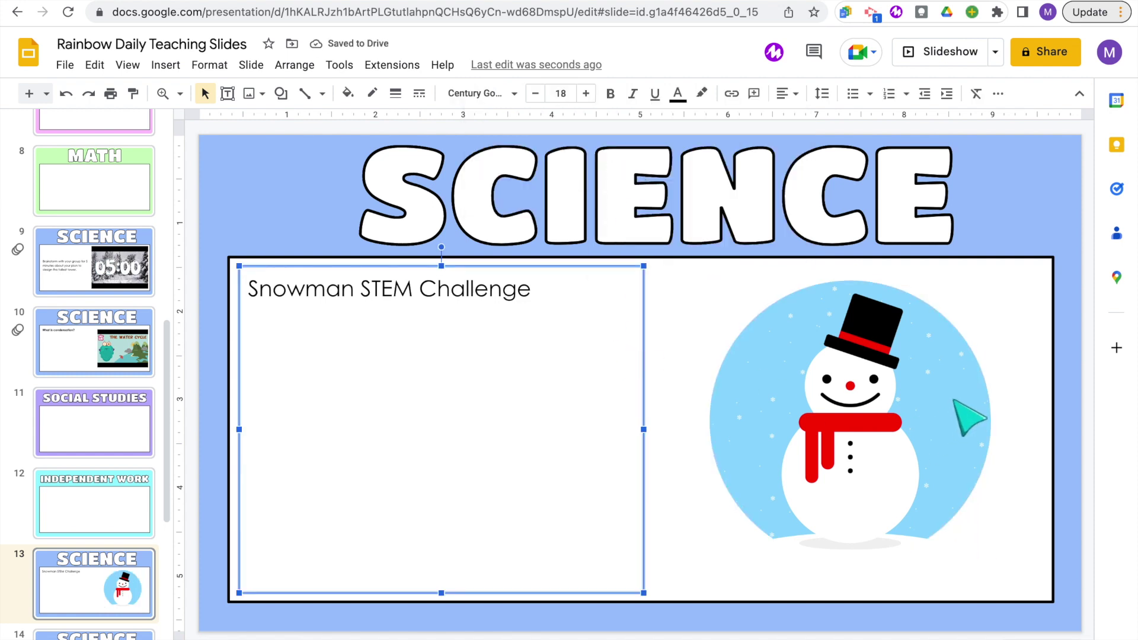
pyautogui.click(954, 400)
pyautogui.moveTo(515, 121)
pyautogui.click(622, 158)
pyautogui.click(494, 93)
pyautogui.click(710, 193)
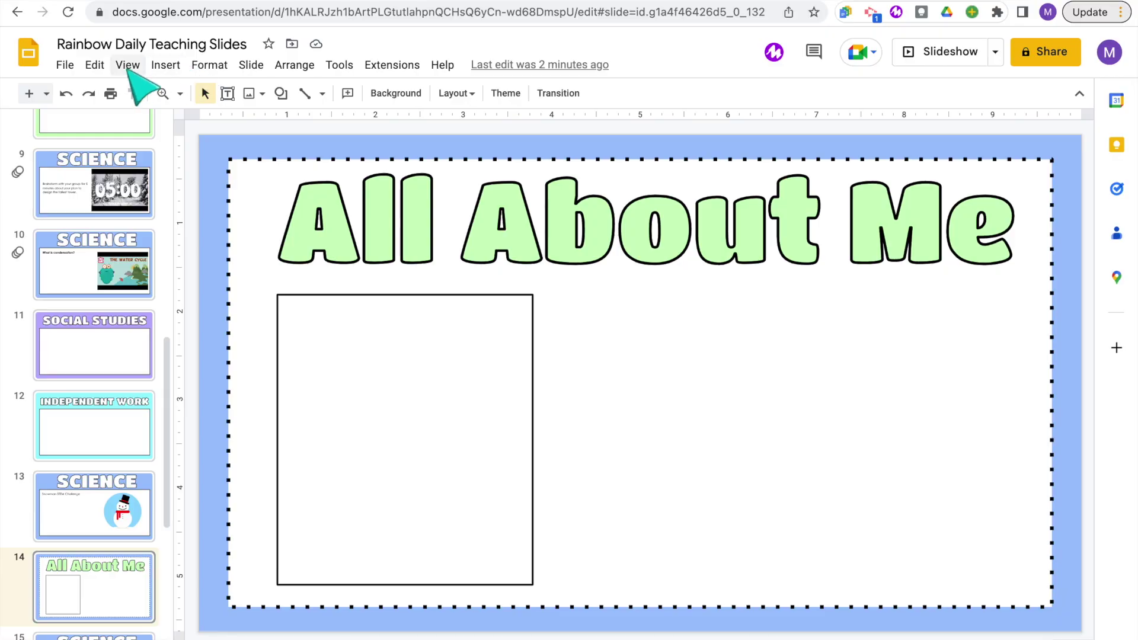
# - Open the View menu while on the All About Me slide
pyautogui.click(127, 65)
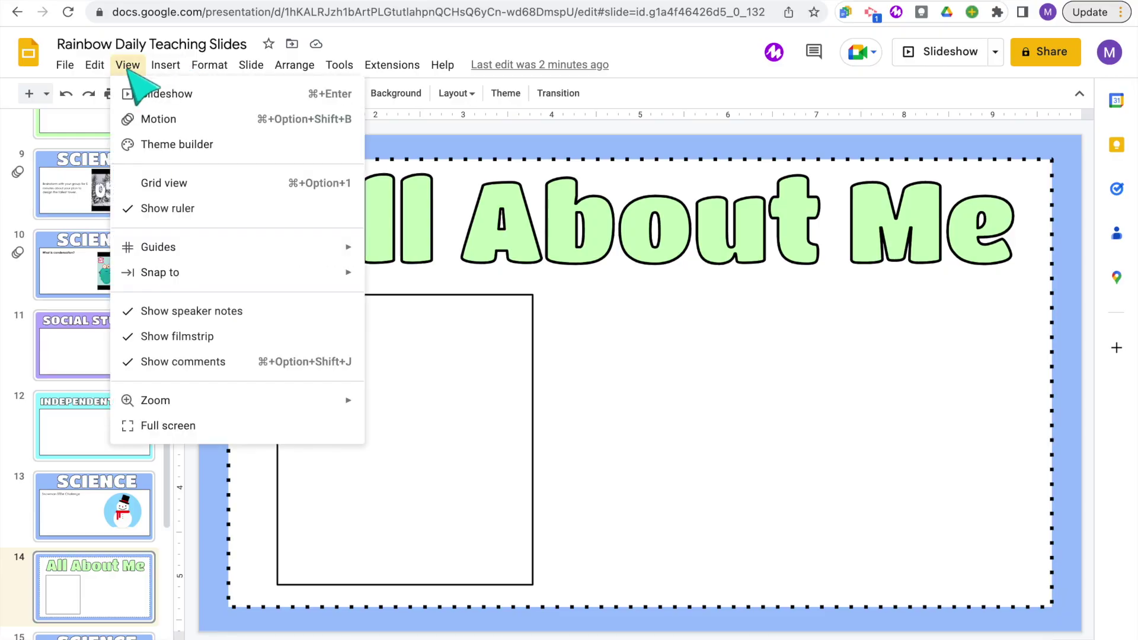
# - In the theme builder, draw a rectangle image placeholder on the All About Me layout
pyautogui.click(172, 146)
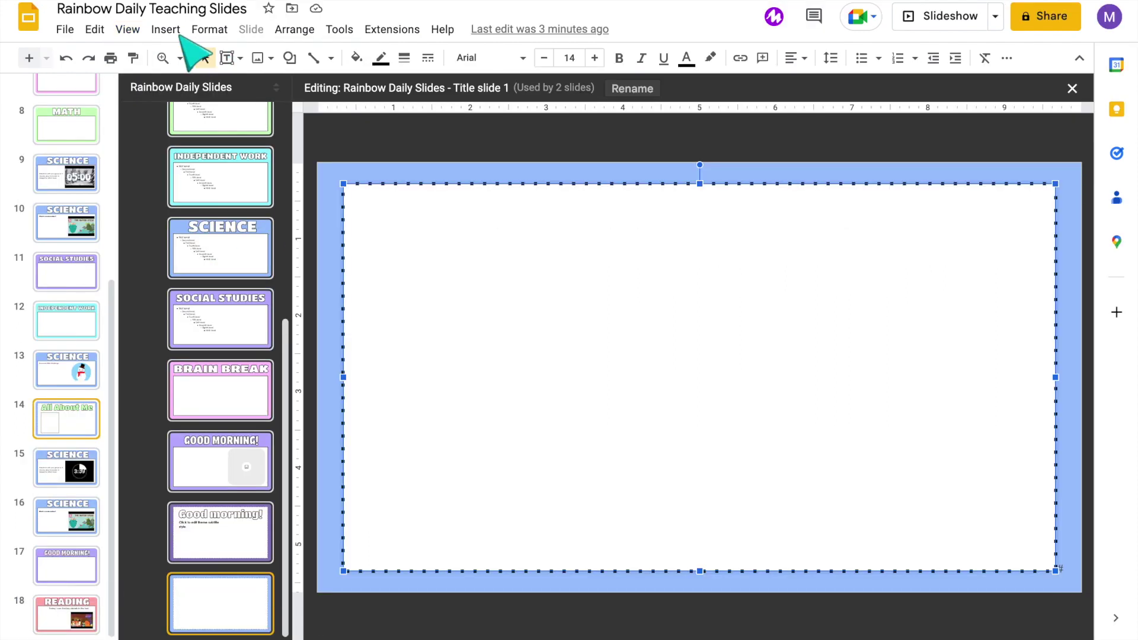
pyautogui.click(165, 30)
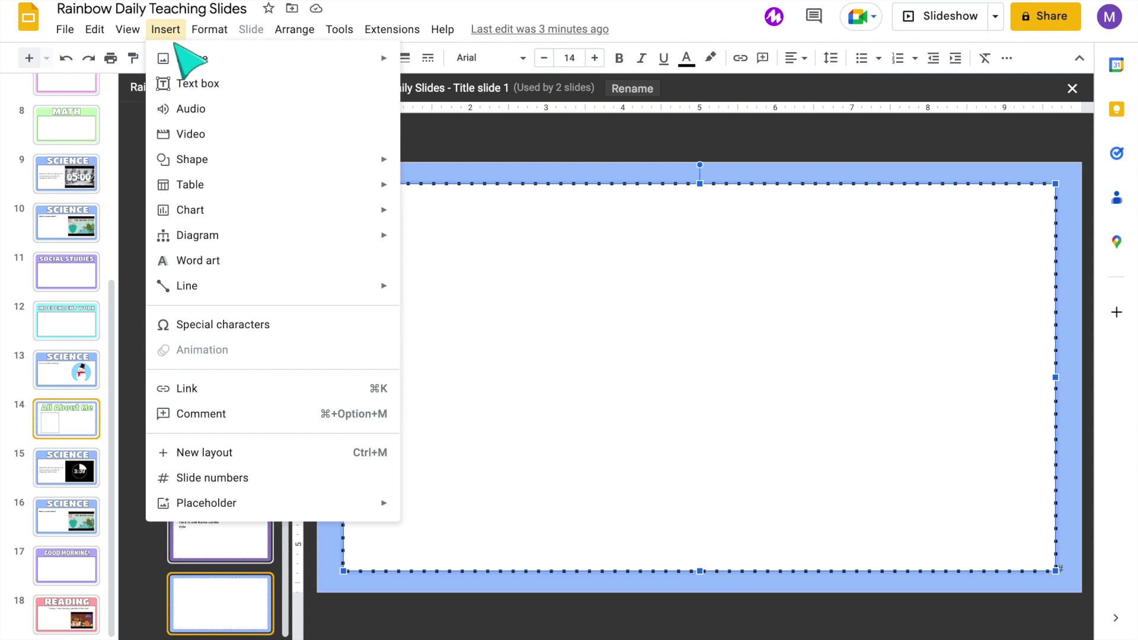
pyautogui.moveTo(314, 503)
pyautogui.moveTo(536, 595)
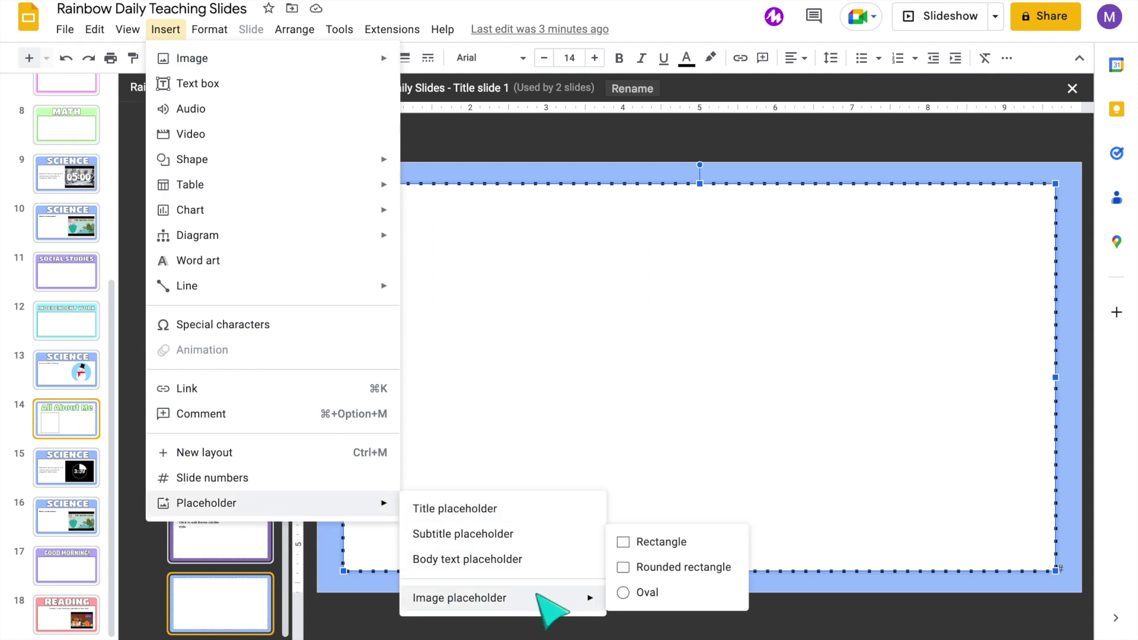
pyautogui.click(651, 542)
pyautogui.moveTo(374, 265); pyautogui.dragTo(605, 472)
pyautogui.click(1072, 88)
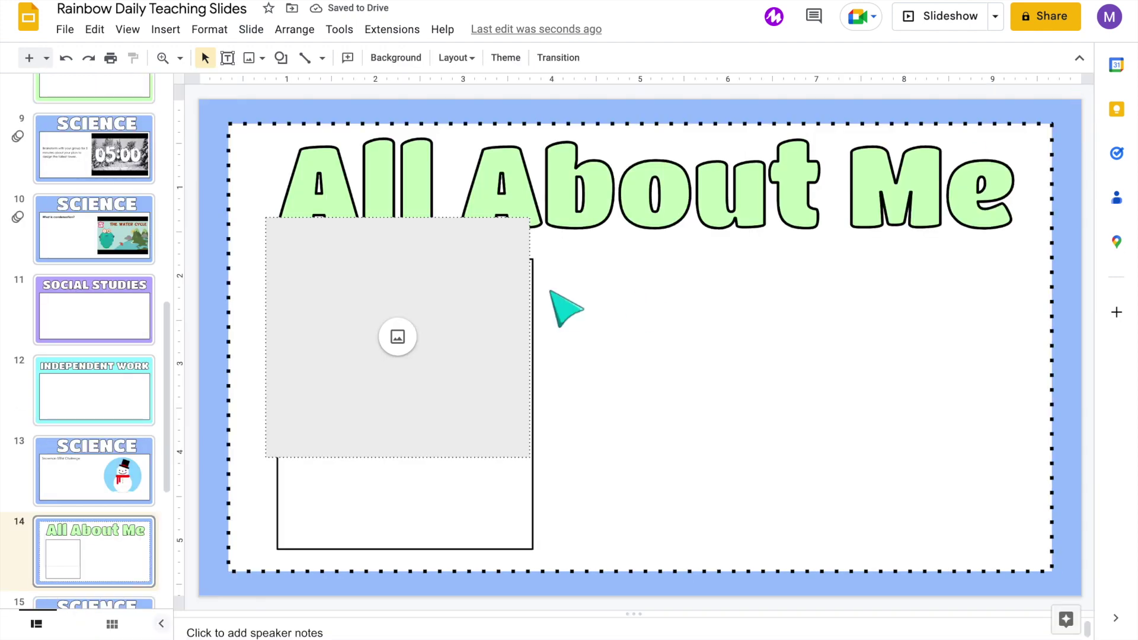
# - Give the image placeholder a dark border and begin uploading a photo from the computer
pyautogui.click(371, 57)
pyautogui.click(407, 127)
pyautogui.click(635, 348)
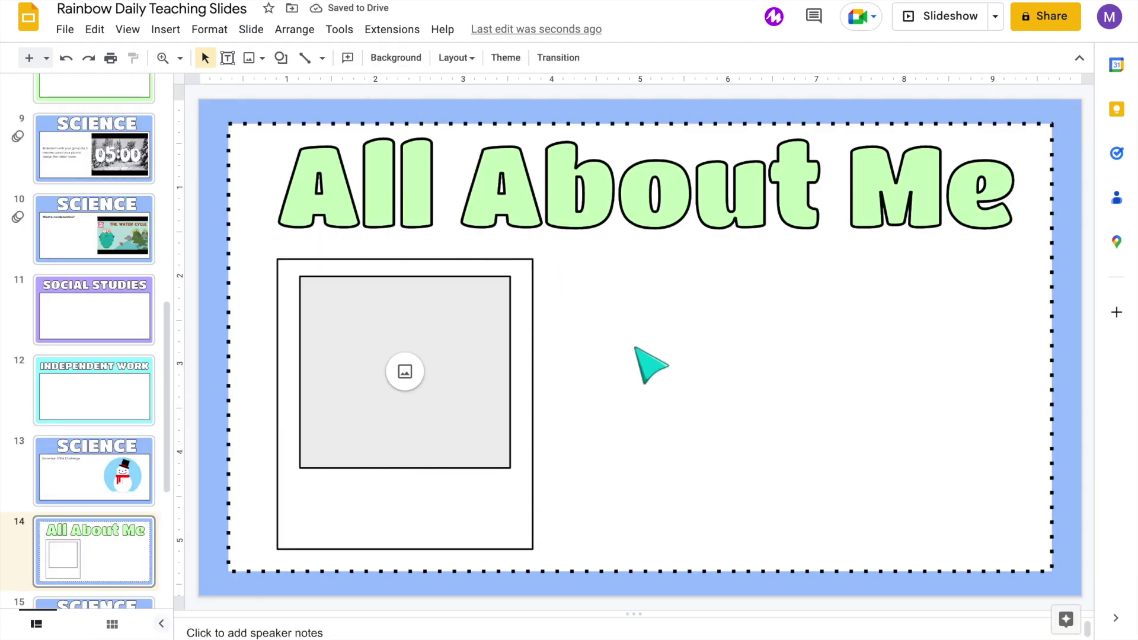
pyautogui.click(404, 371)
pyautogui.click(432, 389)
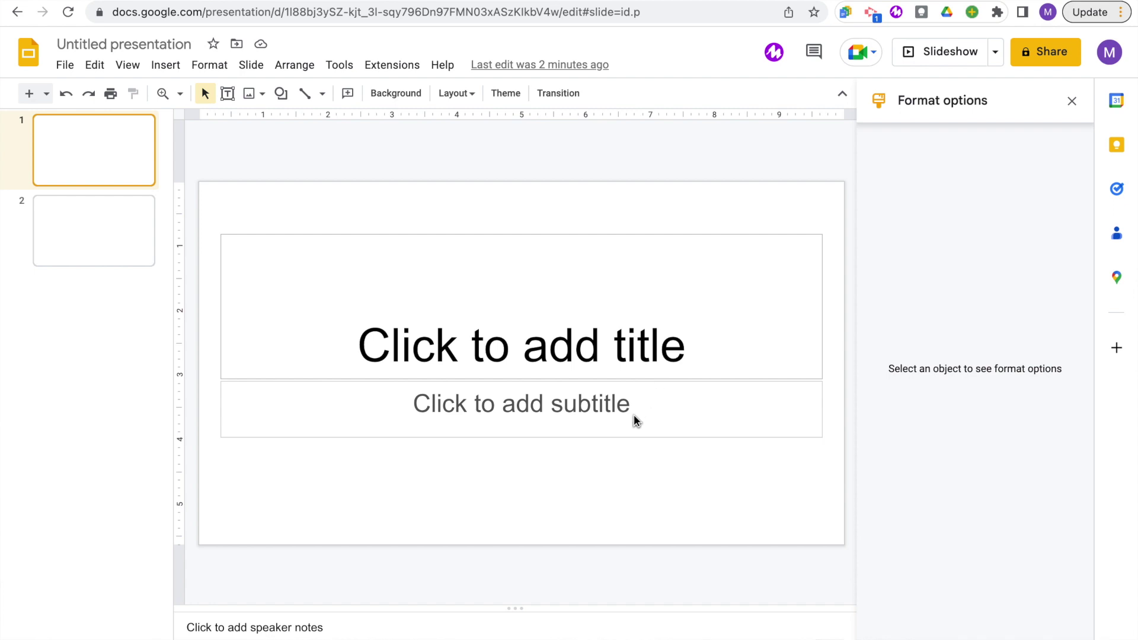
# - Title the slide 'Reading' and copy the body text box on slide 2
pyautogui.click(622, 350)
pyautogui.write('Reading')
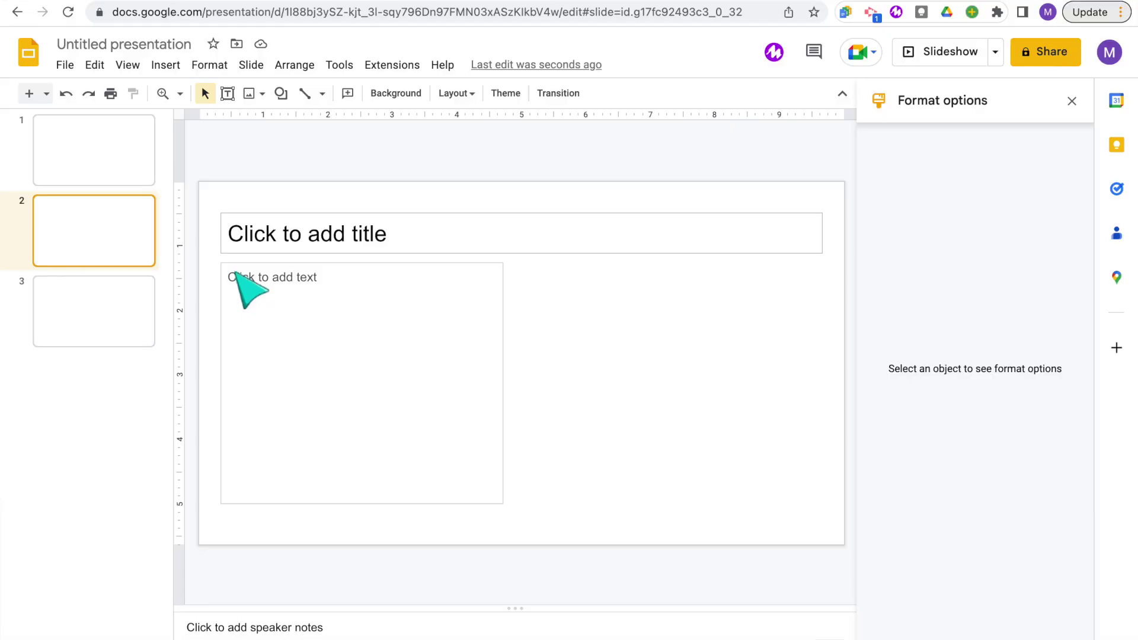
pyautogui.click(352, 280)
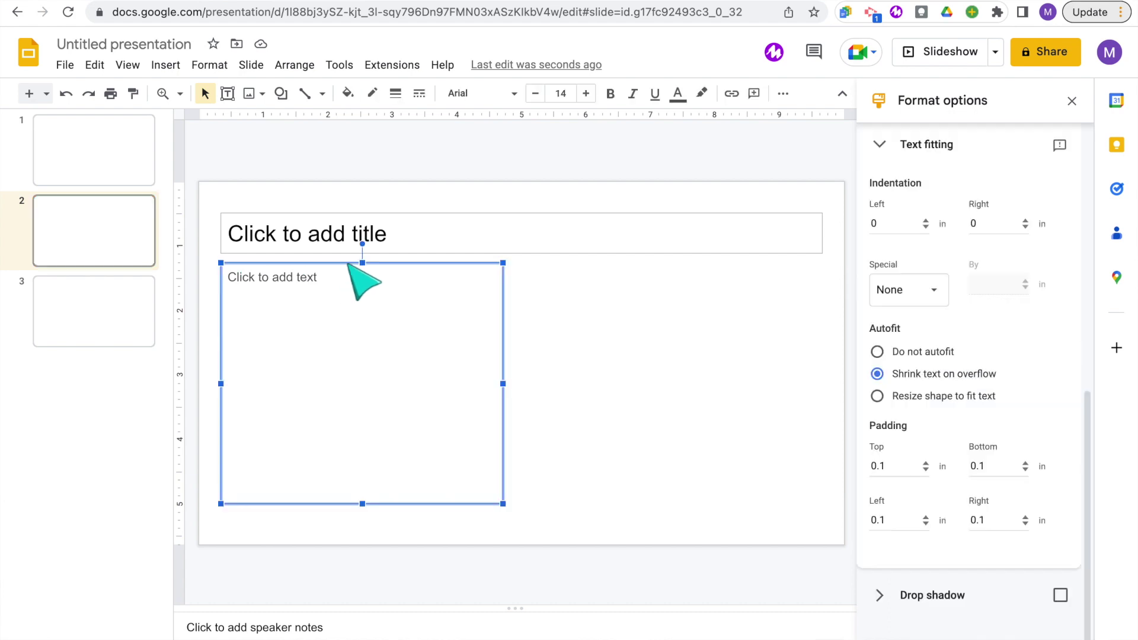
pyautogui.rightClick(348, 270)
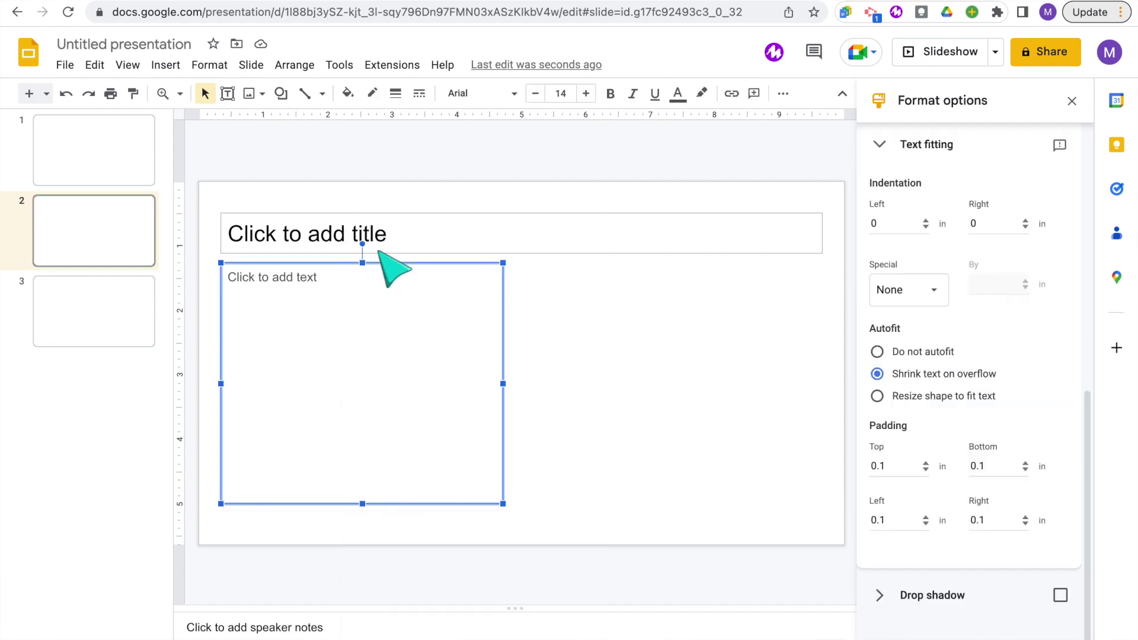
# - Paste the text box onto slide 3 and set its font to Oswald
pyautogui.click(130, 299)
pyautogui.rightClick(263, 305)
pyautogui.click(304, 372)
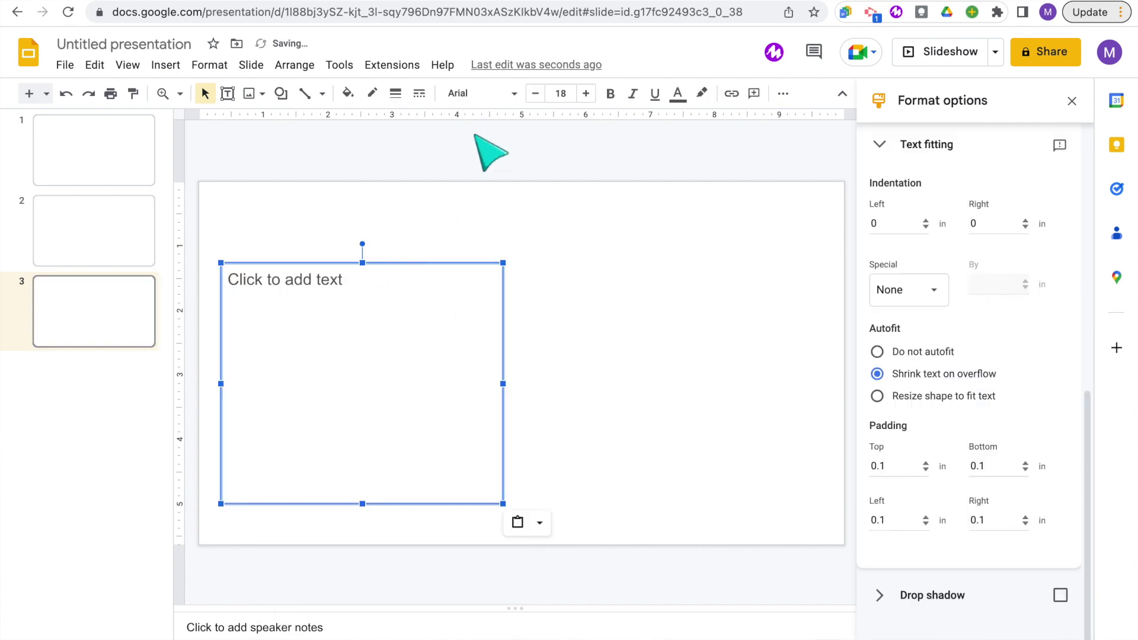
pyautogui.click(515, 93)
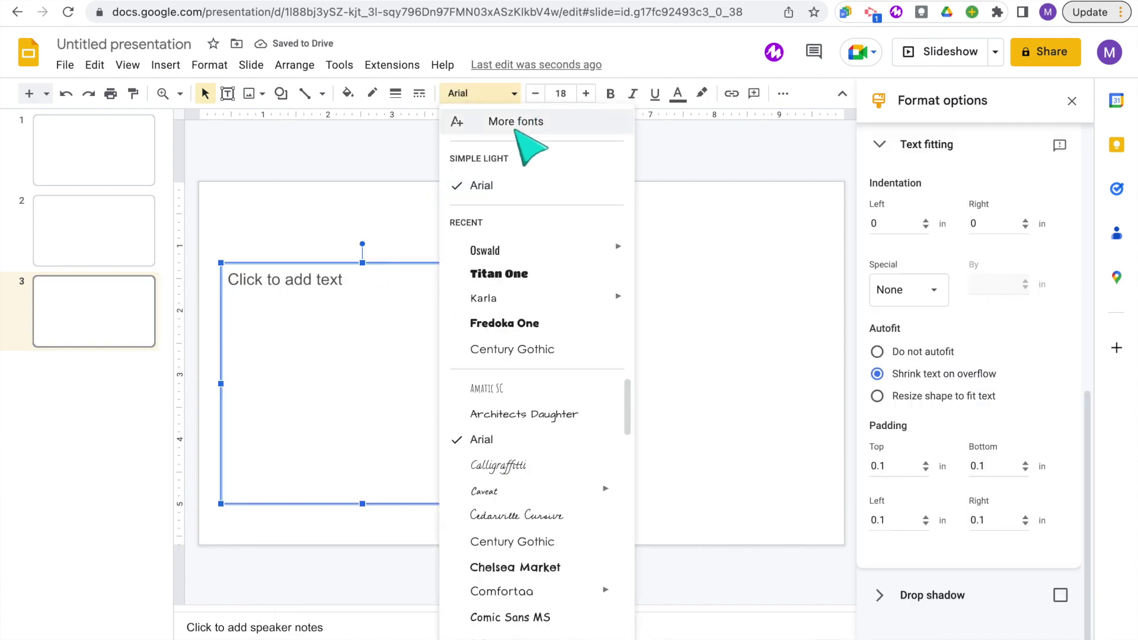
pyautogui.click(521, 249)
# - Leave the highlight colour unchanged and start editing the Oswald text box's text
pyautogui.click(700, 95)
pyautogui.click(683, 144)
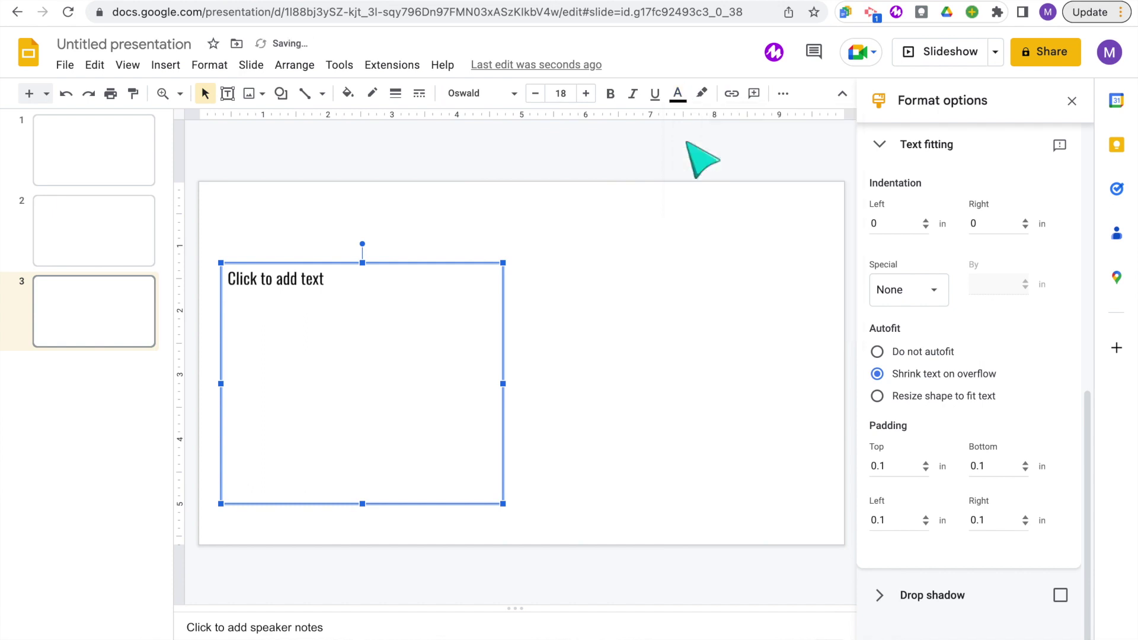
pyautogui.click(543, 340)
pyautogui.click(369, 282)
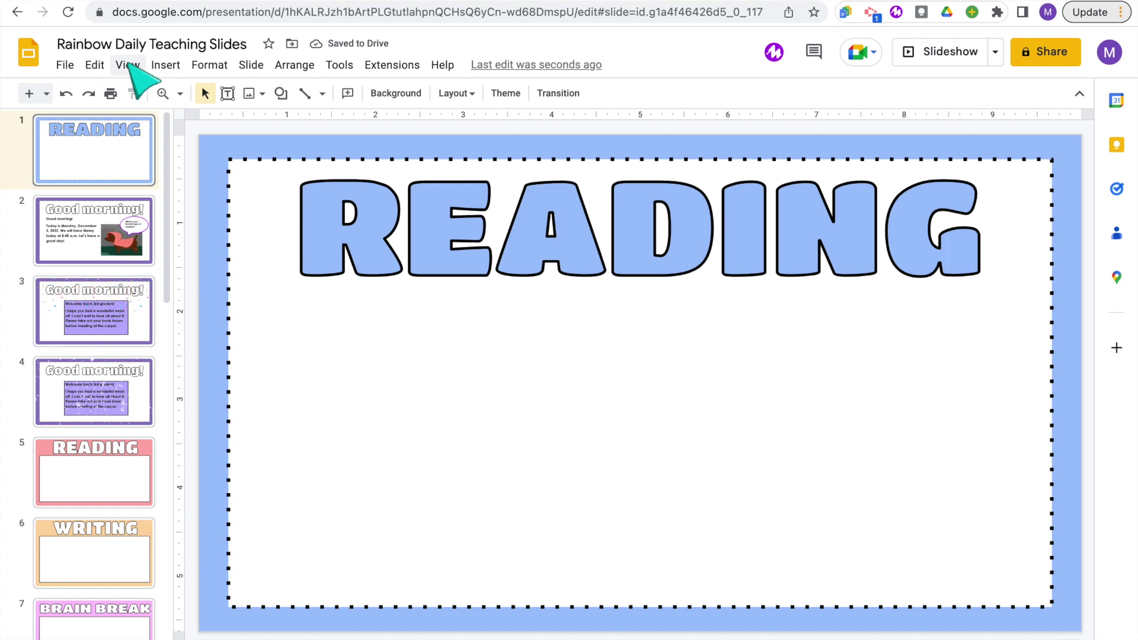
# - Draw a body text placeholder below READING on the title slide layout in the theme builder
pyautogui.click(130, 67)
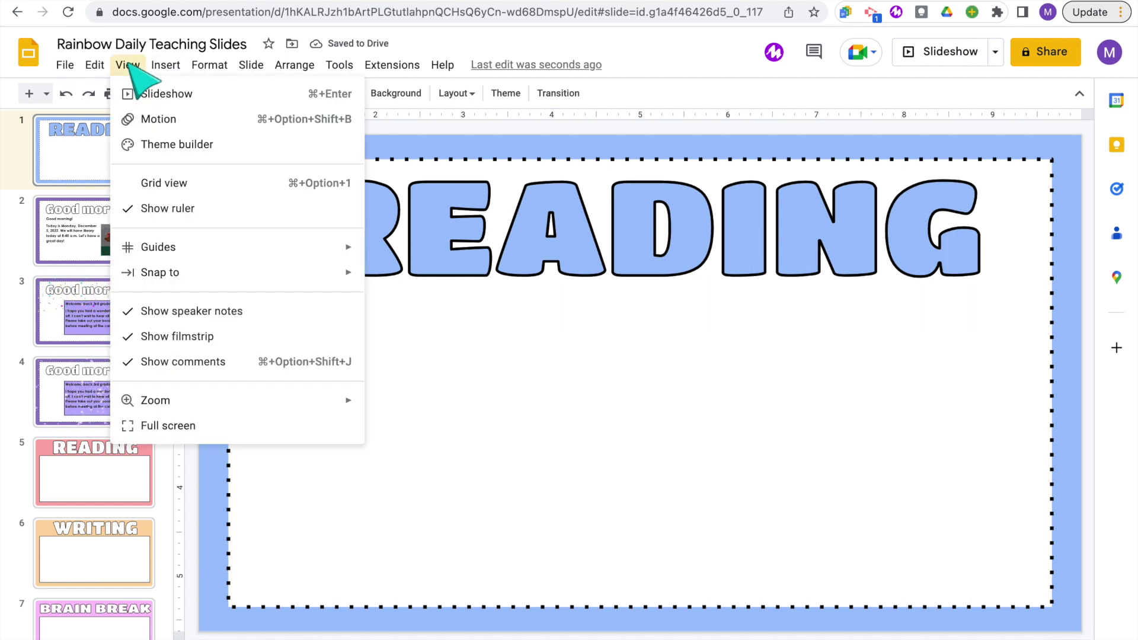
pyautogui.click(157, 144)
pyautogui.click(240, 93)
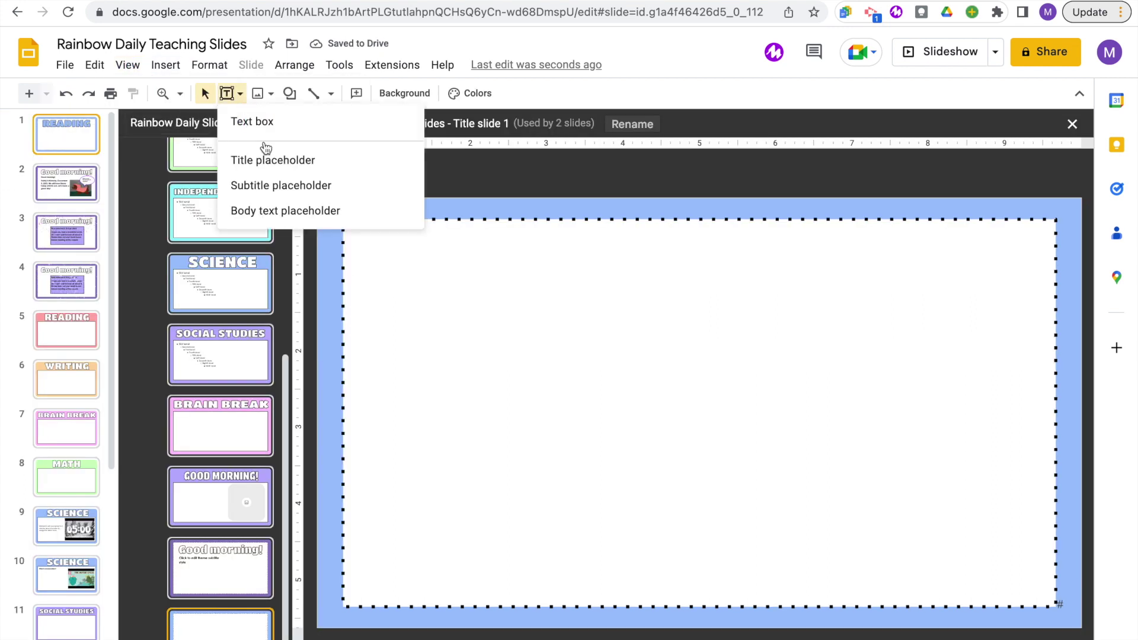
pyautogui.click(303, 215)
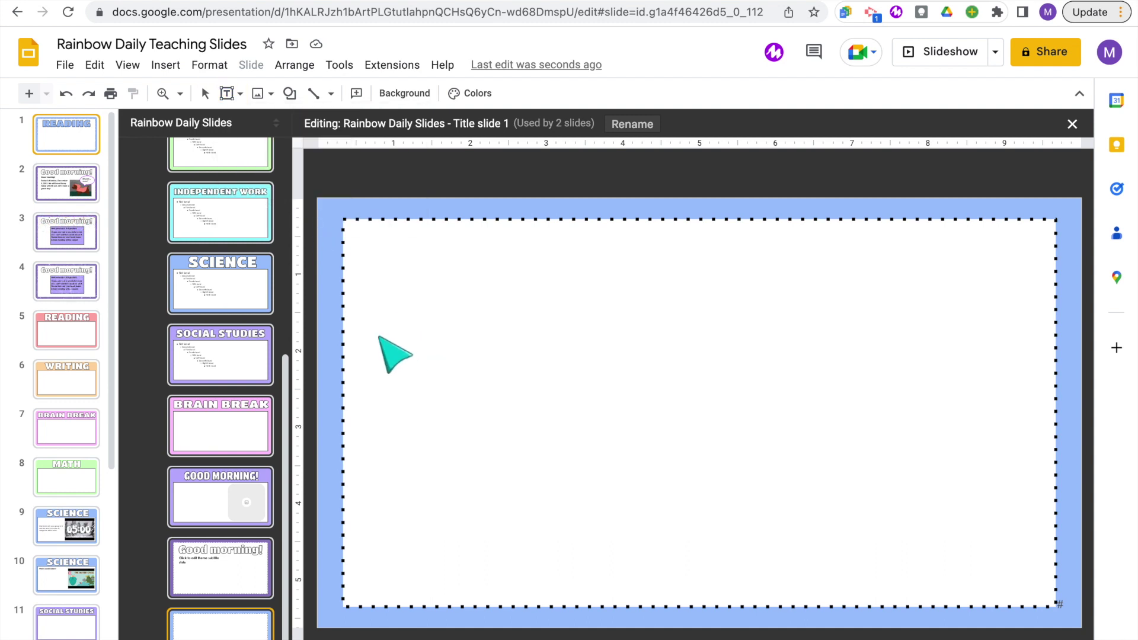
pyautogui.moveTo(623, 594); pyautogui.dragTo(623, 592)
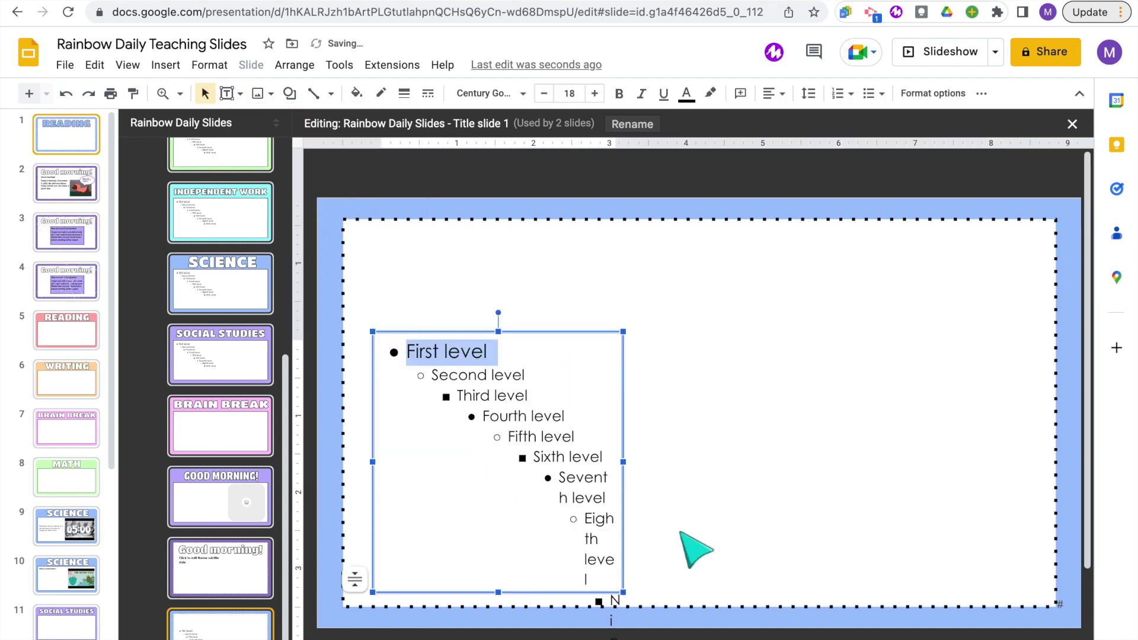
pyautogui.click(1071, 124)
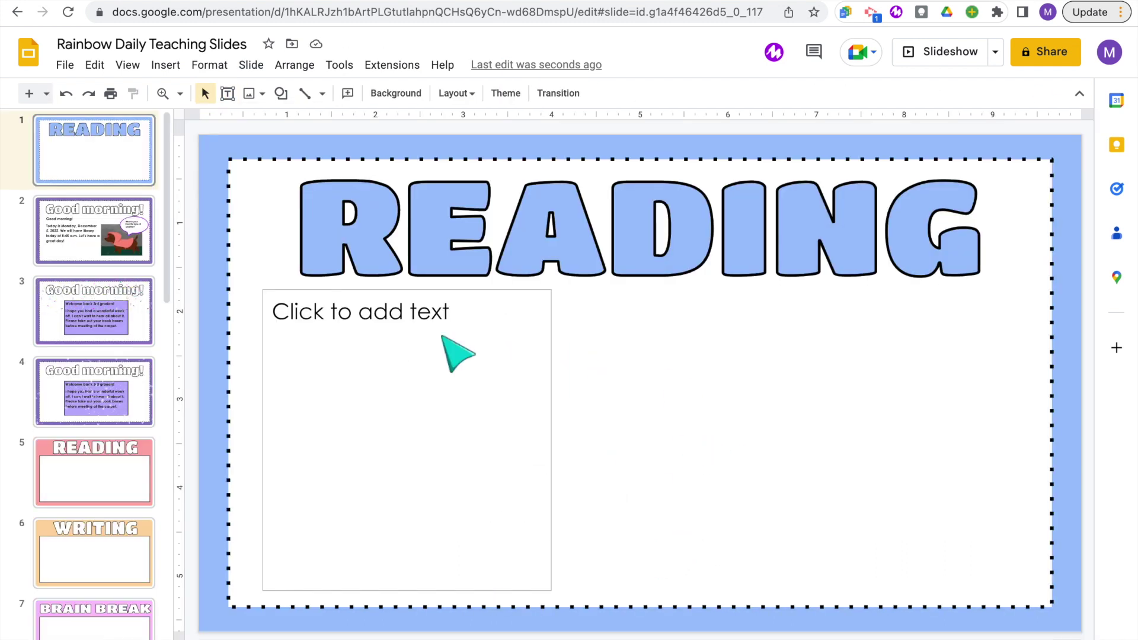